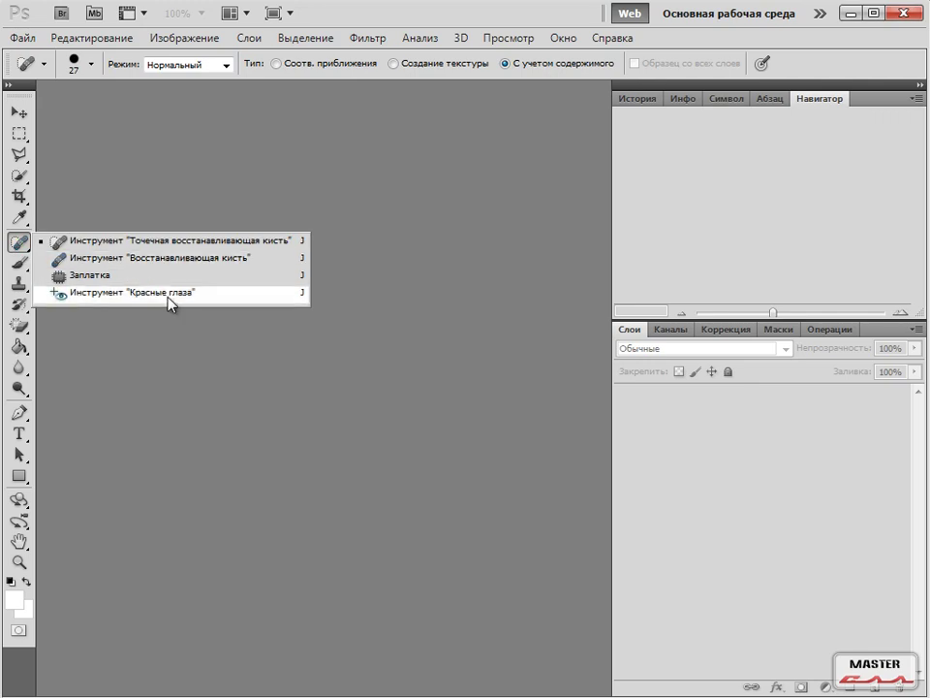
- Choose the Red Eye tool, open 1322.jpg and 1331.jpg from the 1-3 folder, and bring 1322.jpg to the front
left_click(150, 293)
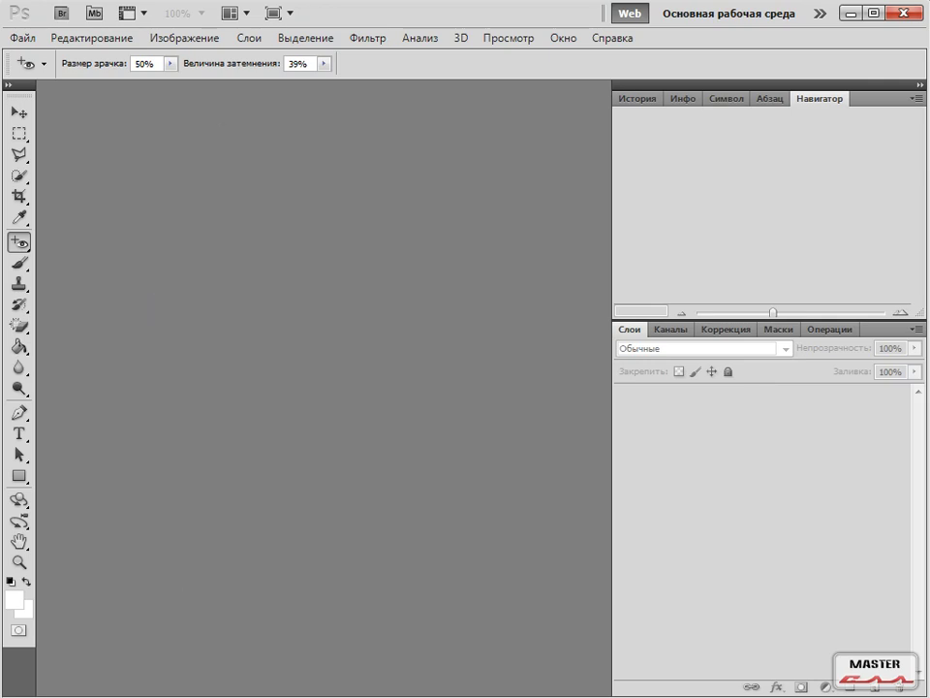
key("alt+Tab")
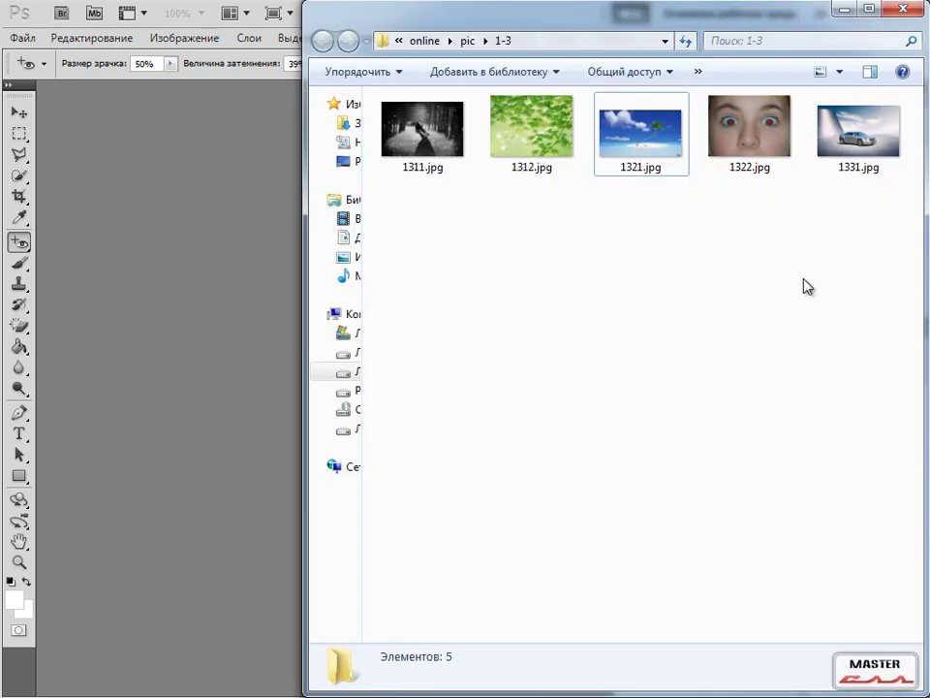
left_click_drag(719, 276, 858, 145)
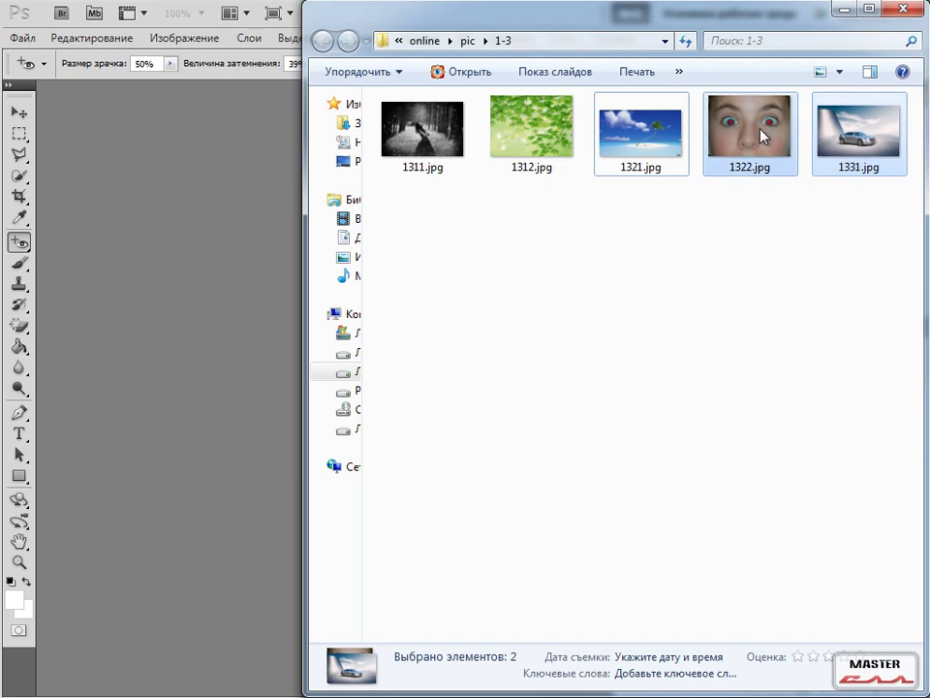
left_click_drag(755, 142, 171, 209)
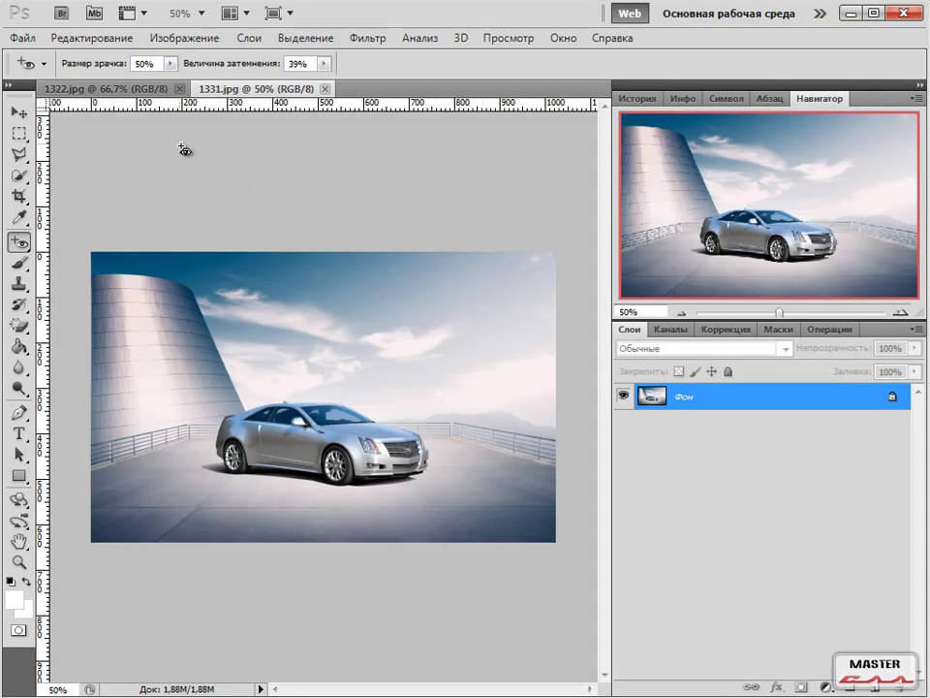
left_click(122, 89)
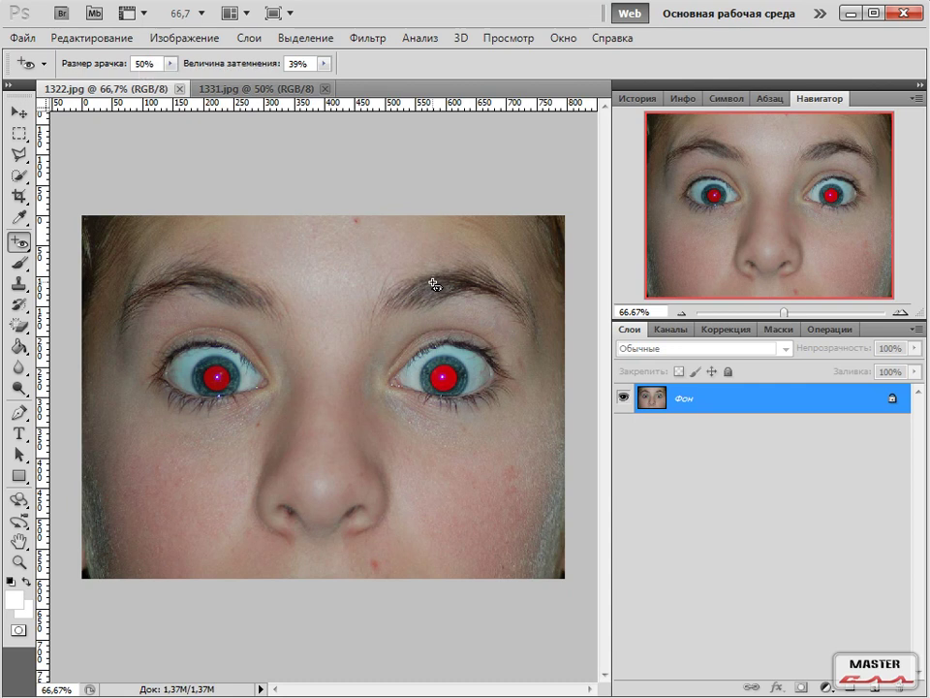
- Set the Red Eye tool's darken amount to 50%
left_click(19, 243)
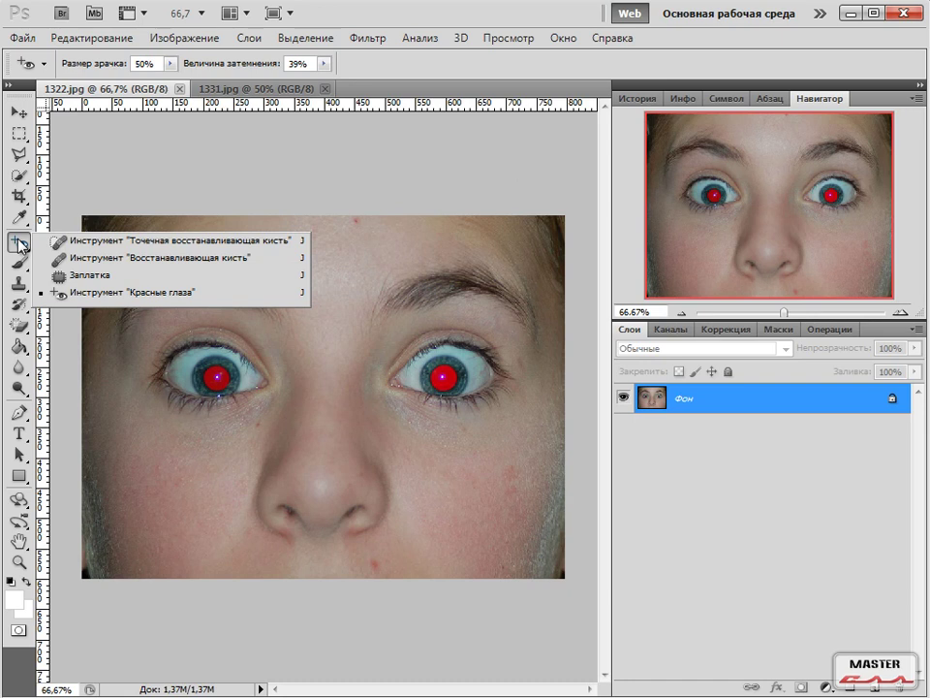
left_click(102, 293)
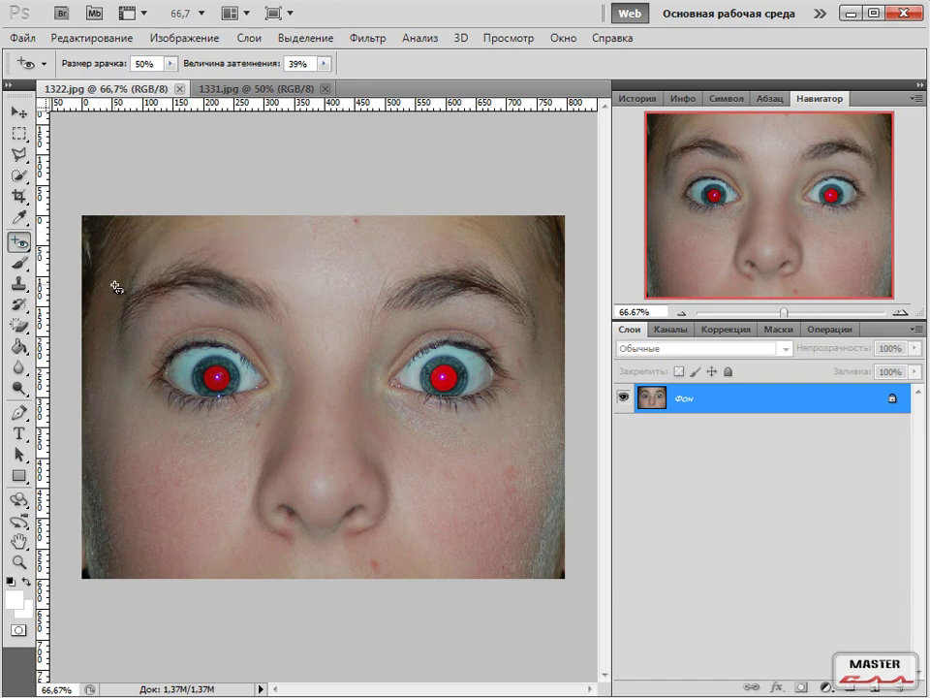
left_click(171, 64)
left_click(170, 64)
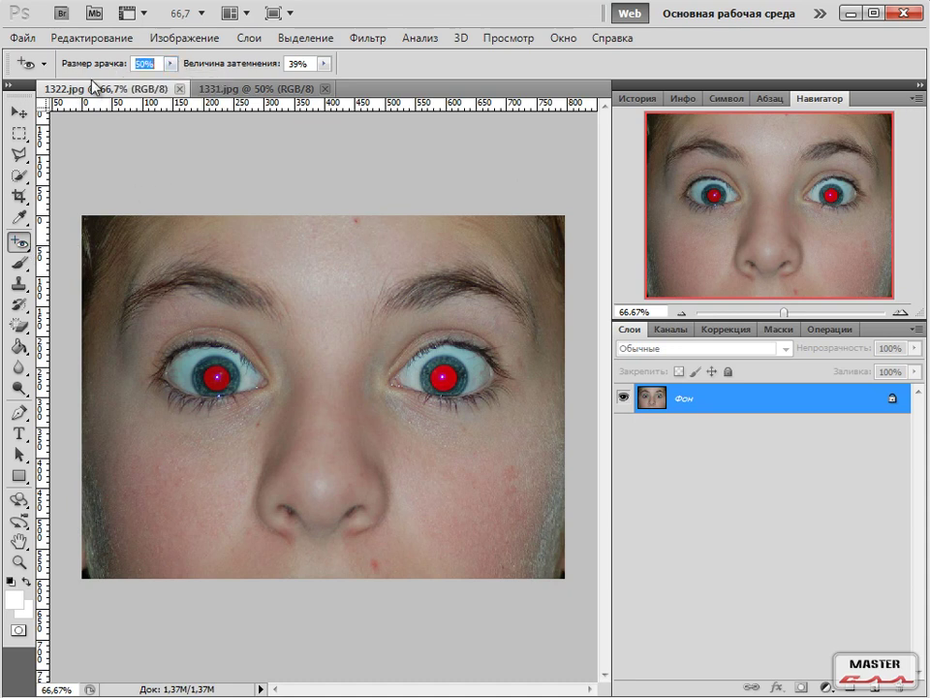
left_click(324, 64)
mouse_move(324, 77)
left_mouse_down()
mouse_move(370, 85)
mouse_move(335, 85)
left_mouse_up()
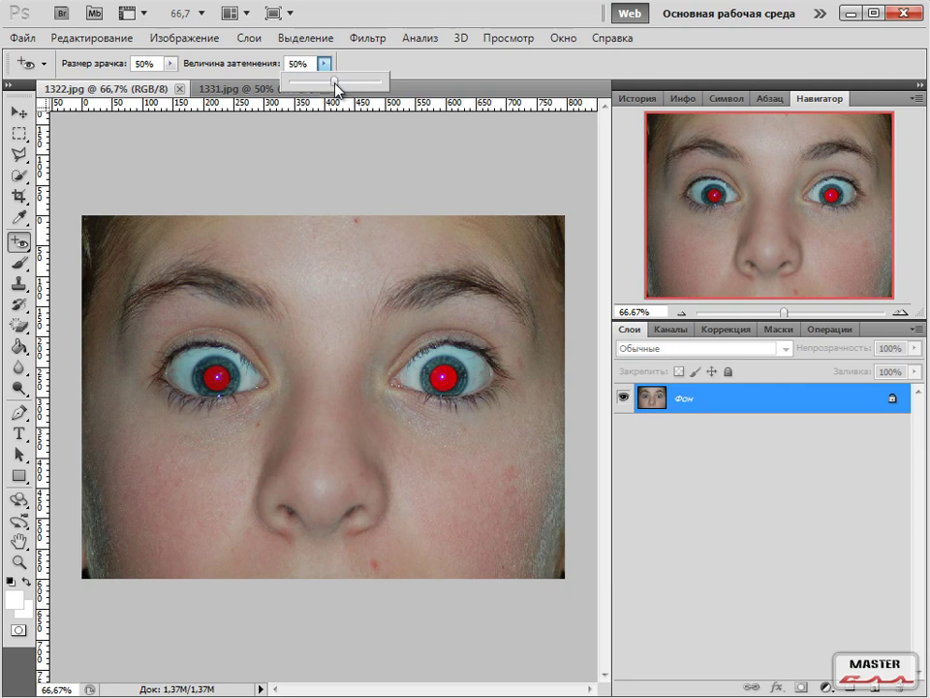
left_click(387, 65)
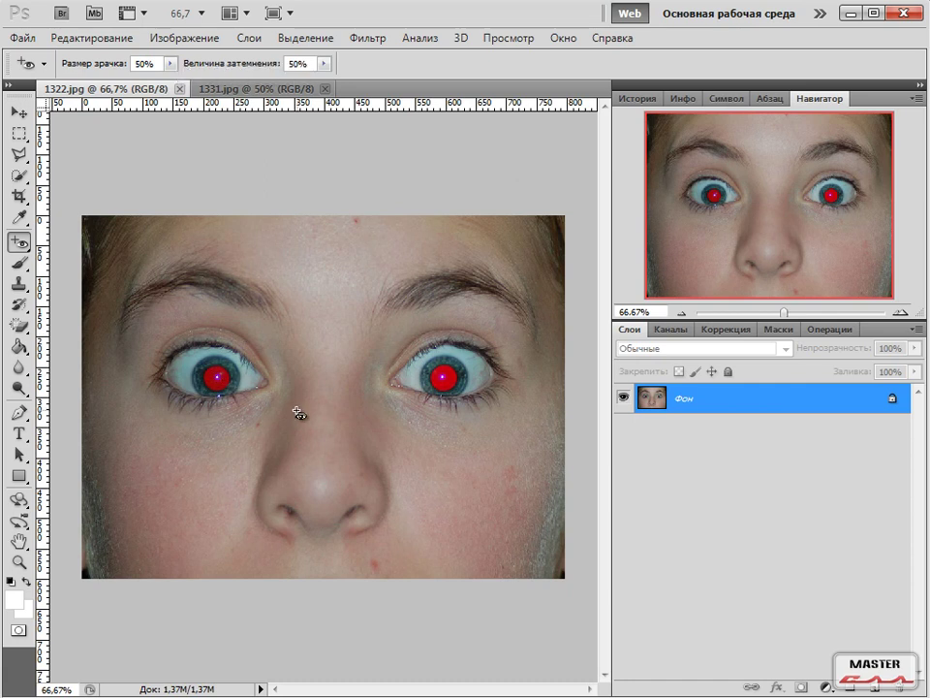
- Remove the red-eye effect from both pupils in 1322.jpg with the Red Eye tool and check the face at a smaller scale
left_click(217, 375)
left_click(444, 375)
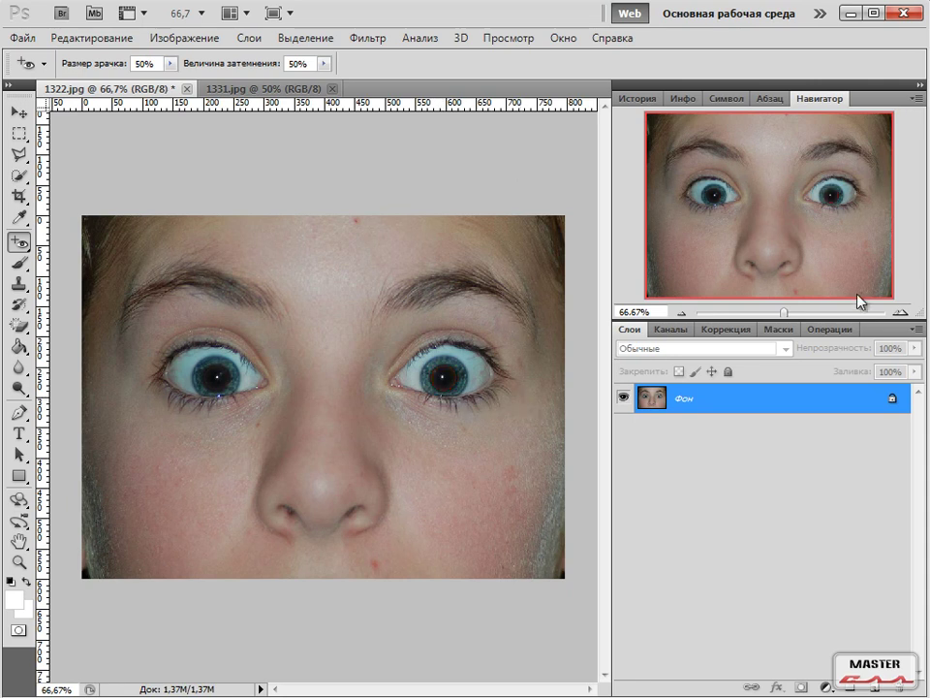
key("ctrl+minus")
key("ctrl+minus")
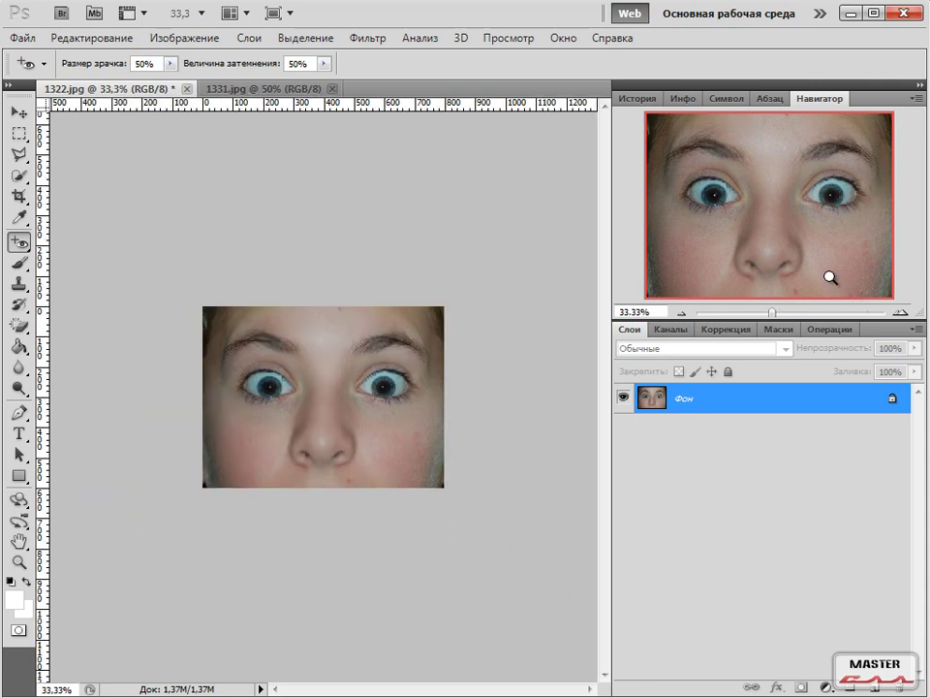
key("ctrl+minus")
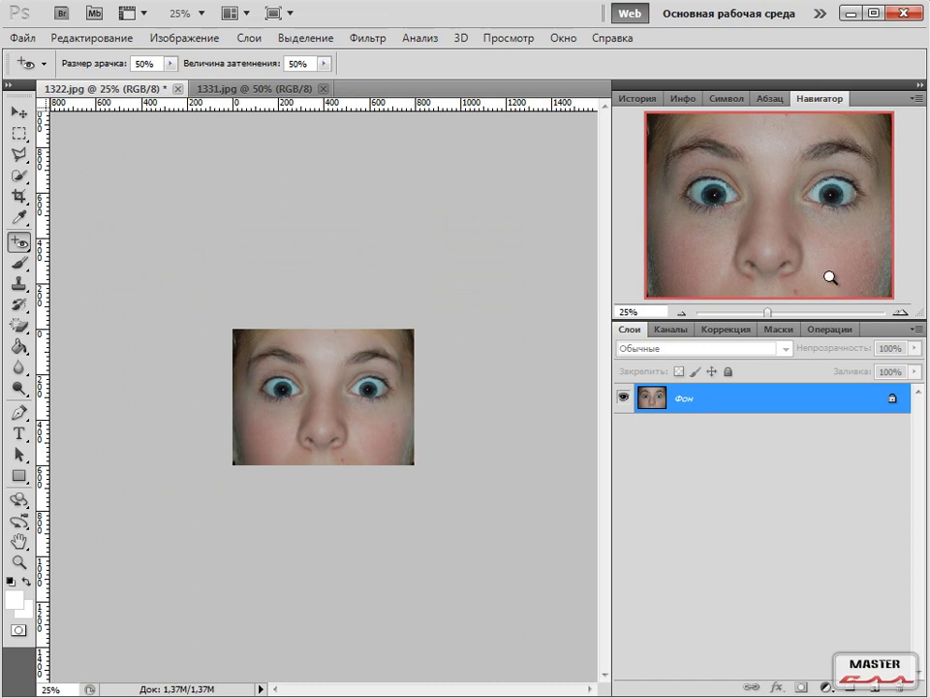
key("ctrl+plus")
key("ctrl+plus")
key("ctrl+plus")
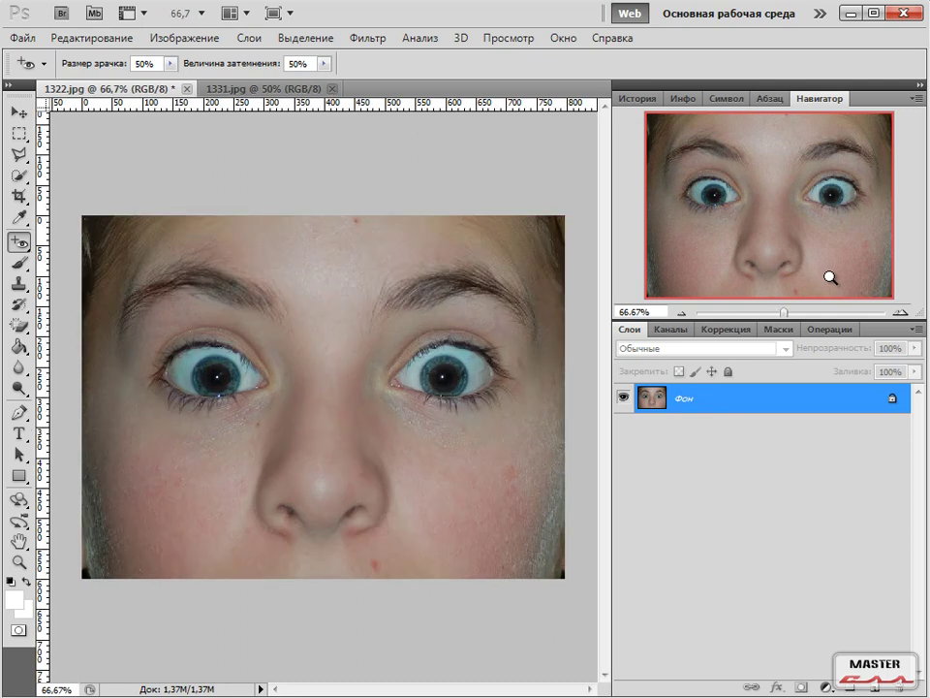
- Retouch the red blemishes on the forehead and beside the mouth with the Spot Healing Brush
left_click(21, 243)
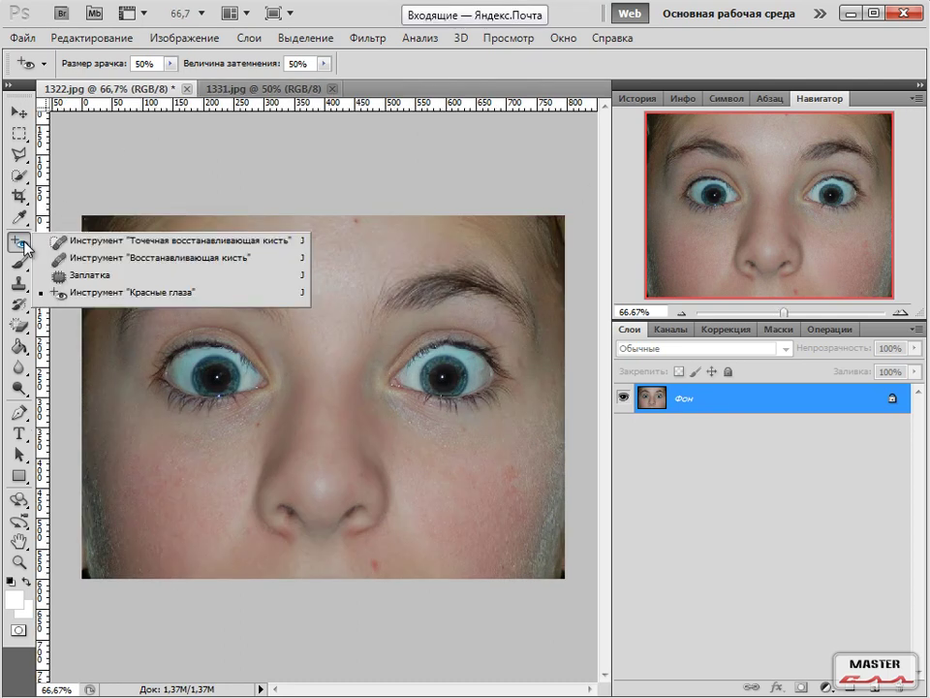
left_click(155, 240)
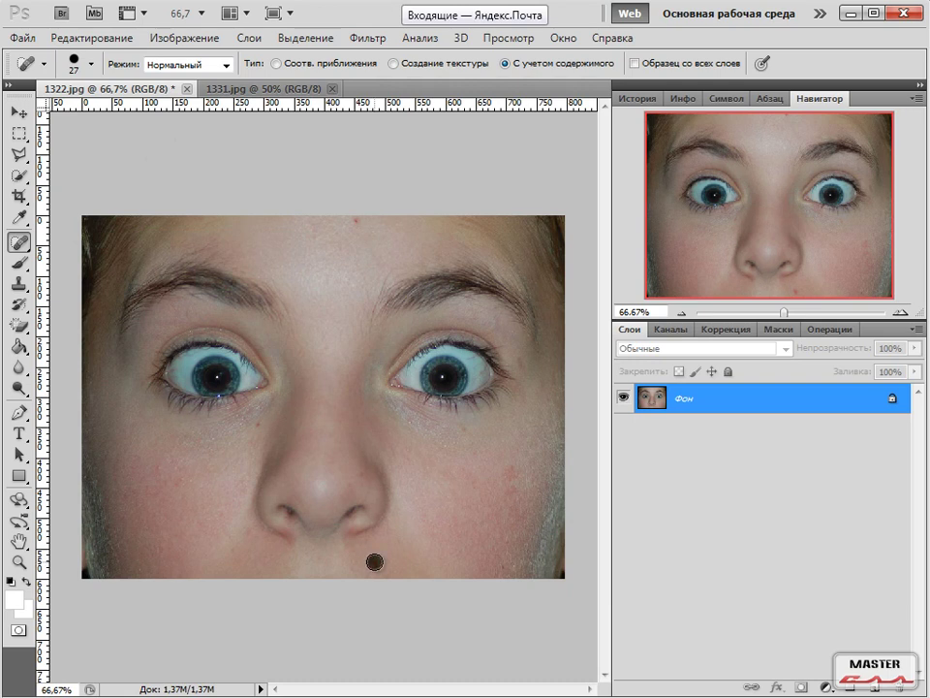
left_click(361, 215)
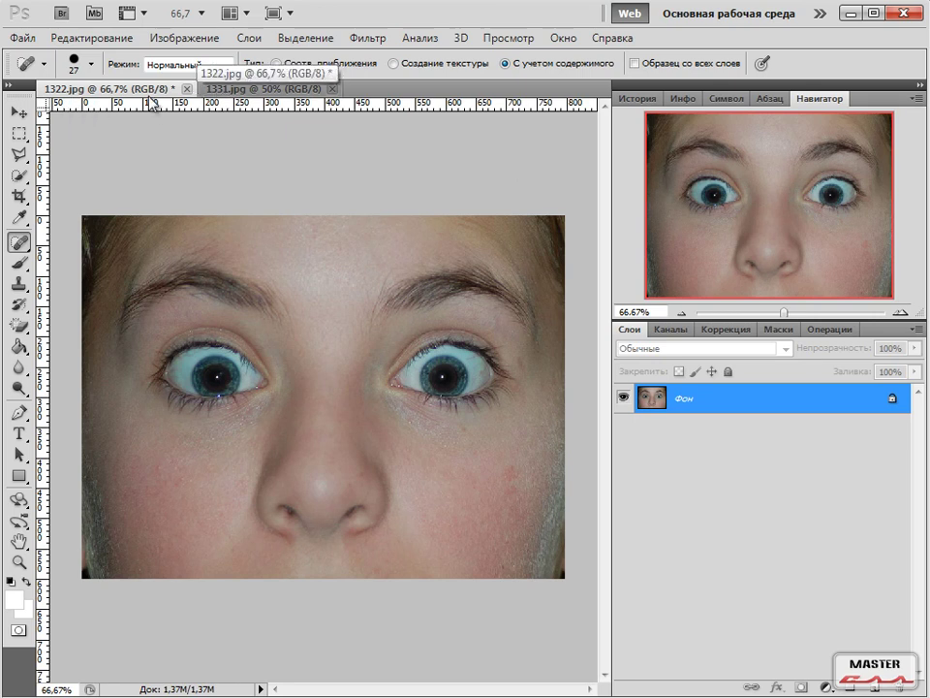
- Activate the Clone Stamp tool for the car in 1331.jpg and try the hard 27 px brush with 100% hardness
left_click(223, 90)
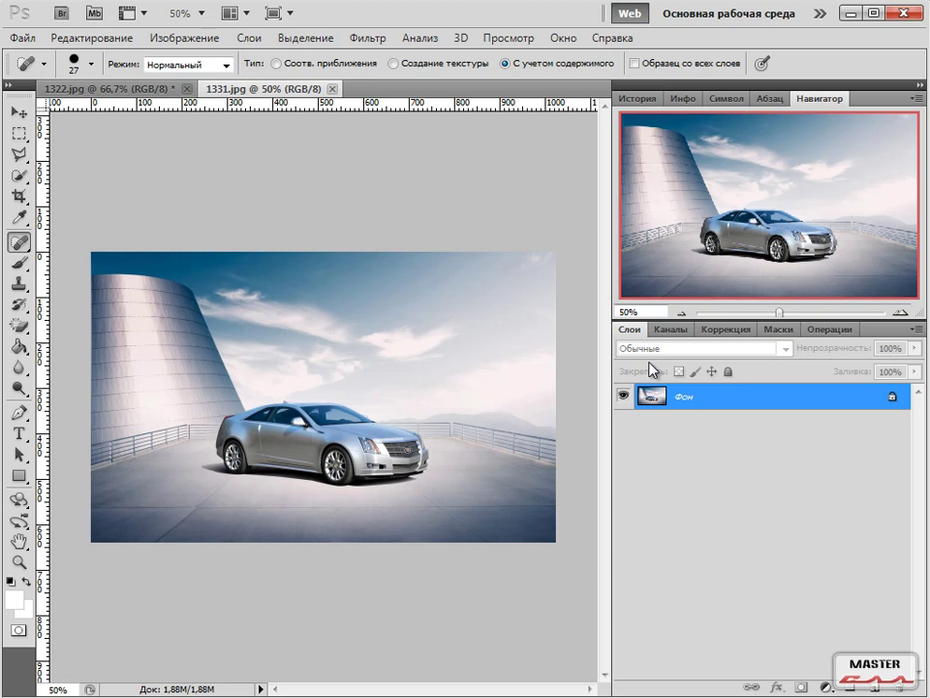
key("ctrl+1")
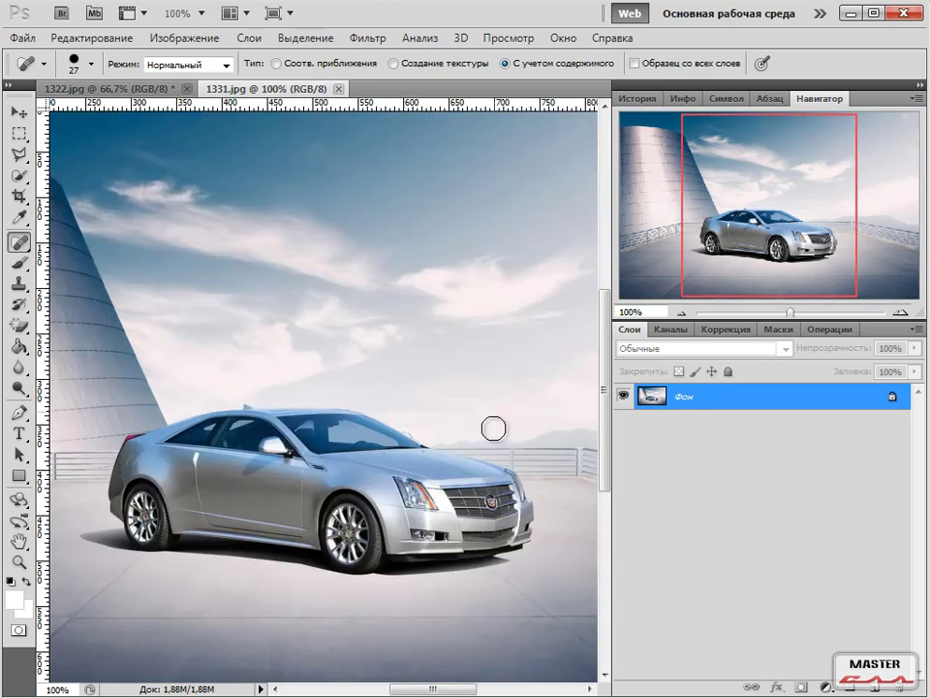
scroll(376, 523, "up", 11)
scroll(377, 523, "down", 3)
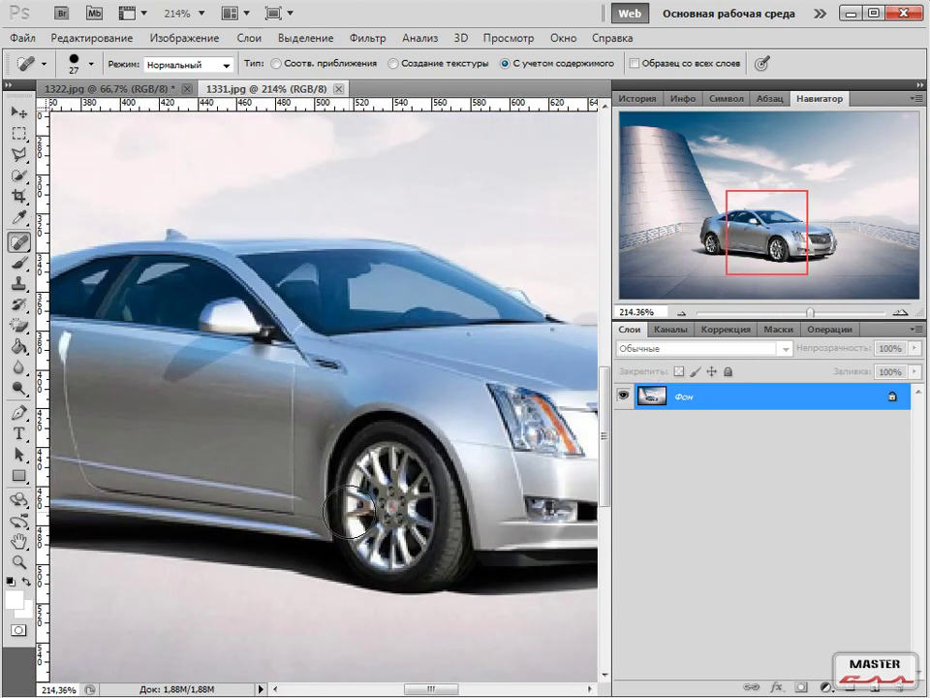
left_click_drag(436, 690, 412, 688)
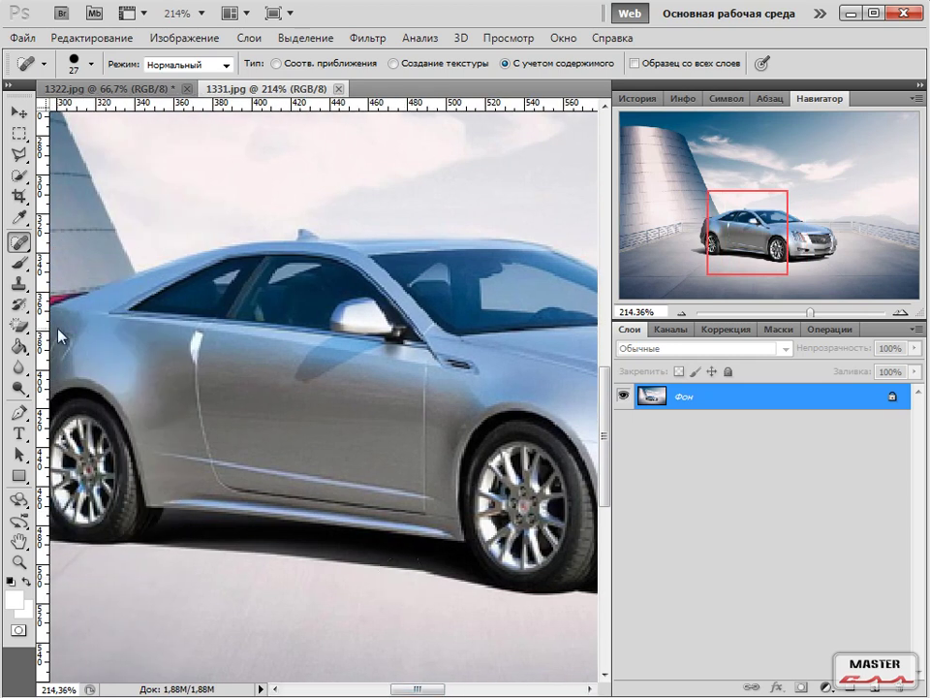
left_click(21, 284)
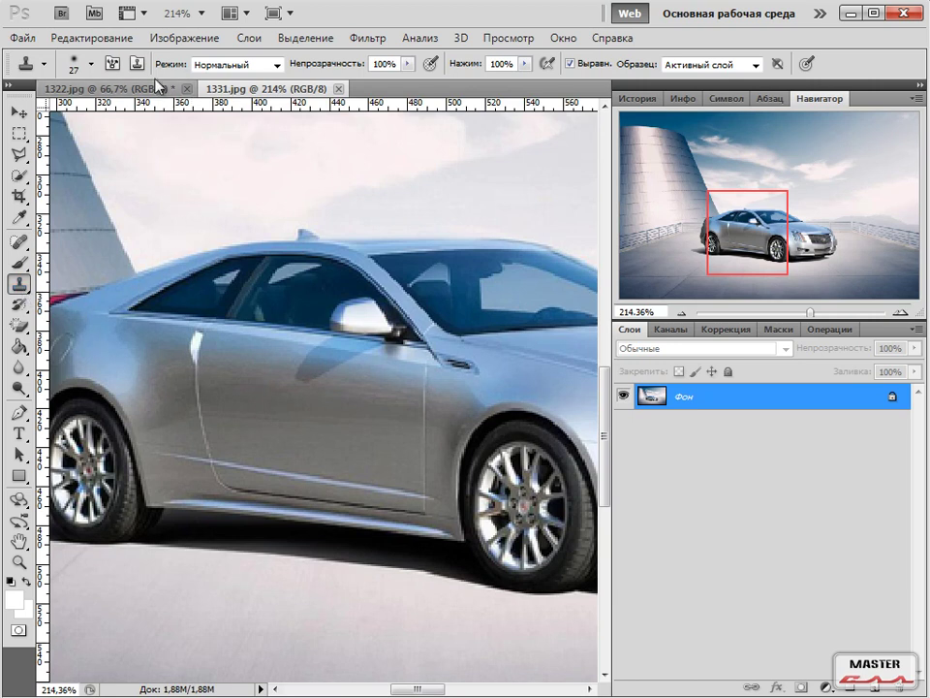
right_click(277, 335)
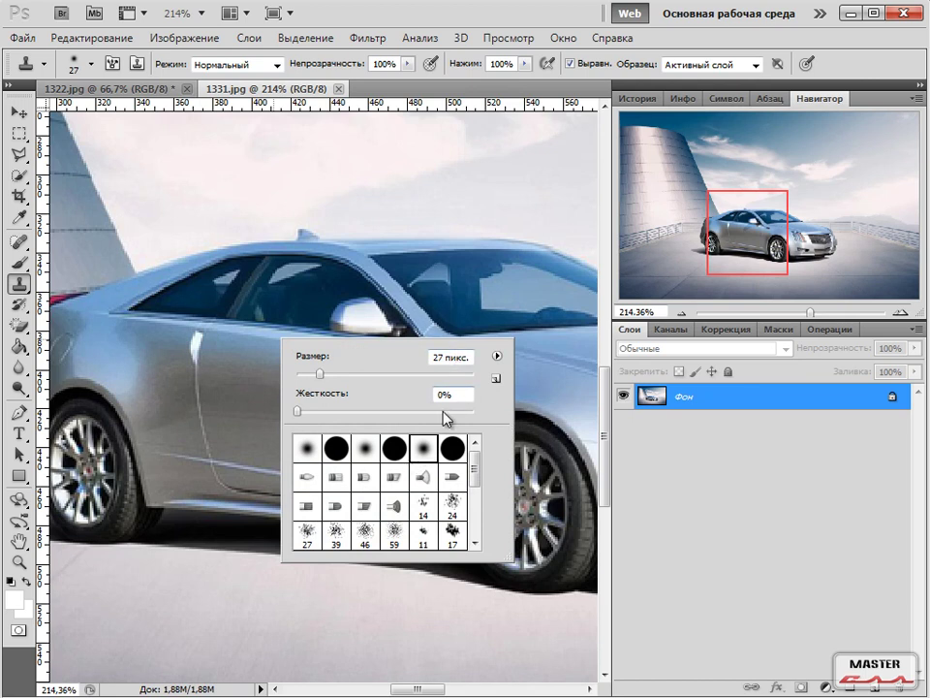
left_click(396, 451)
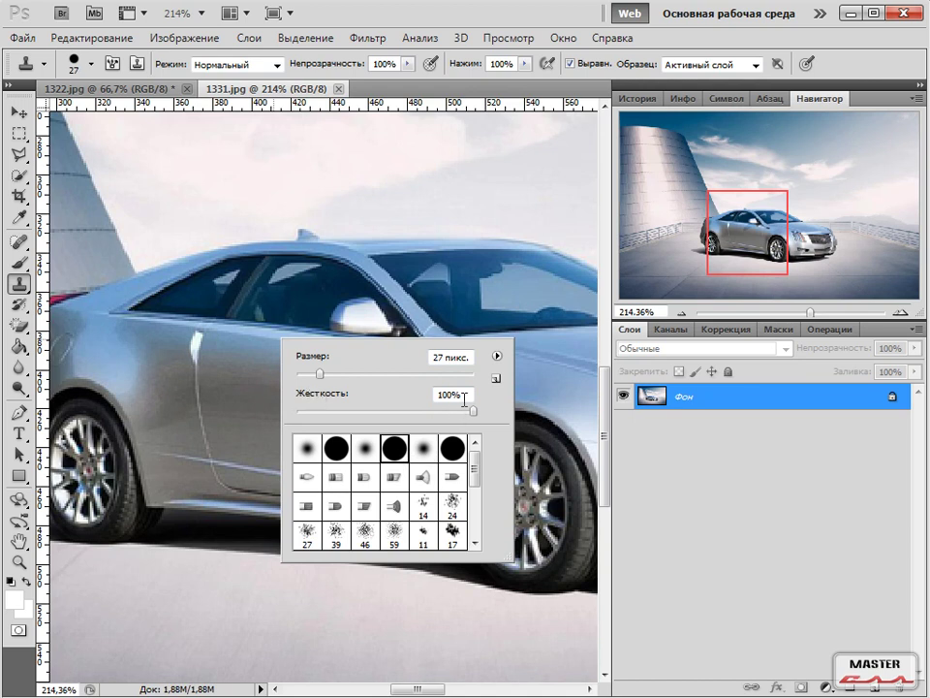
left_click(554, 576)
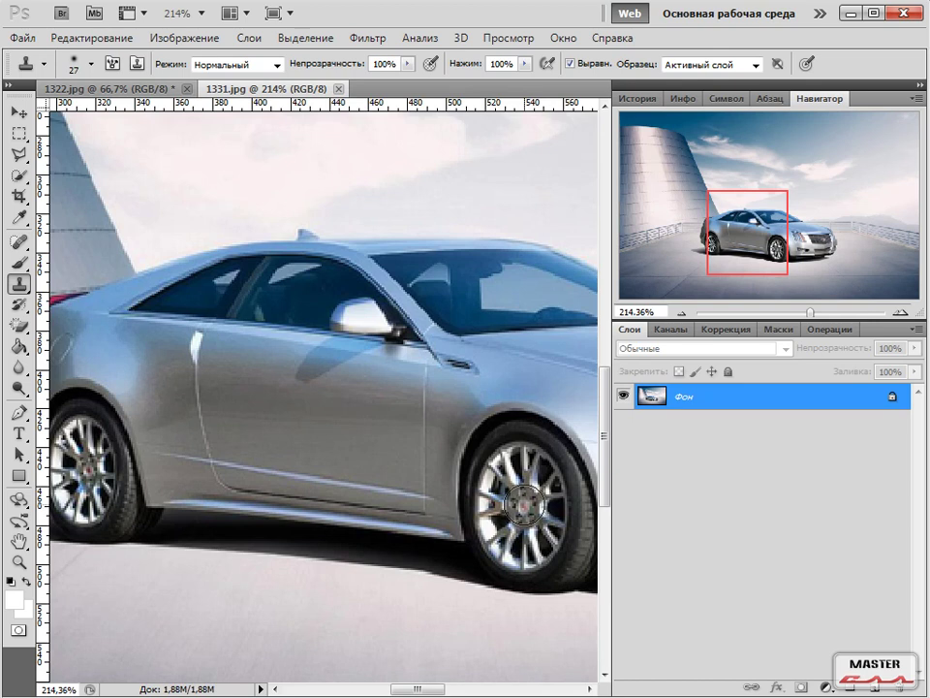
- Sample the hub of the car's front wheel as the Clone Stamp source
key("alt")
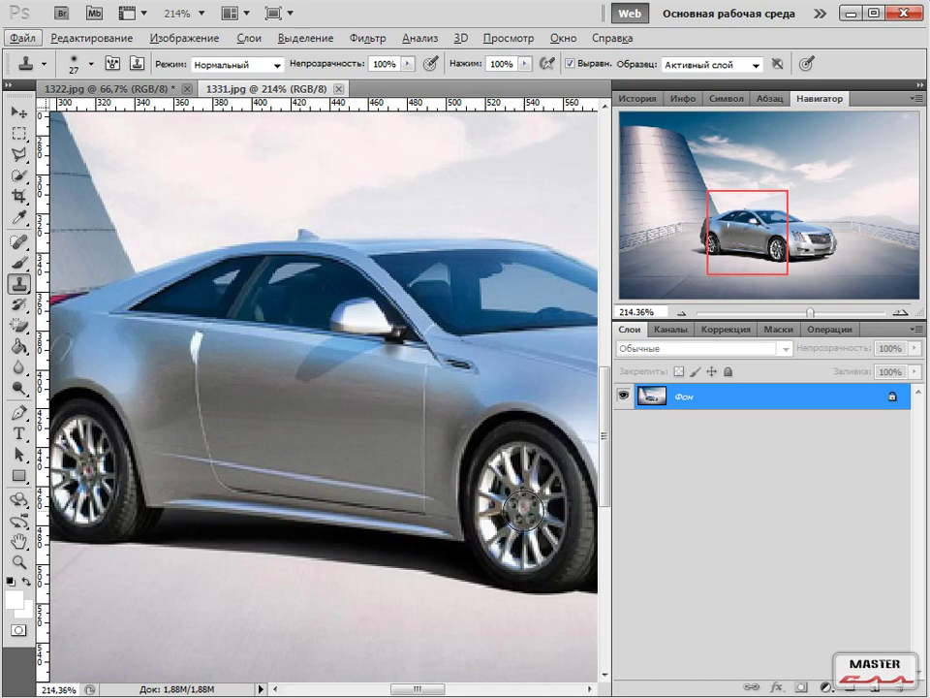
left_click(524, 508, "alt")
key("alt")
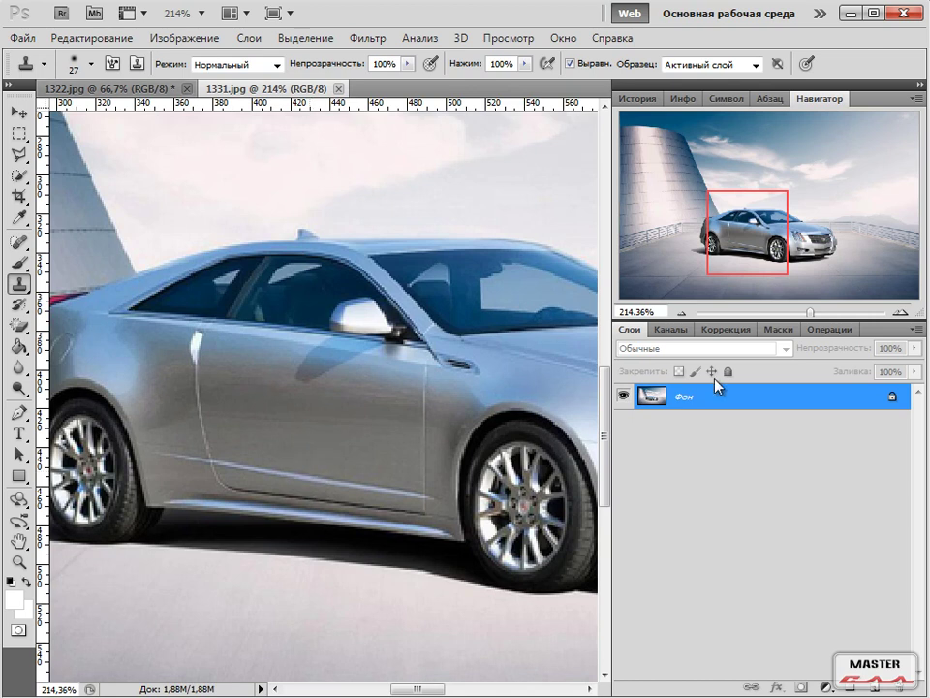
mouse_move(405, 463)
left_mouse_down()
mouse_move(369, 455)
mouse_move(382, 481)
mouse_move(339, 440)
mouse_move(310, 477)
left_mouse_up()
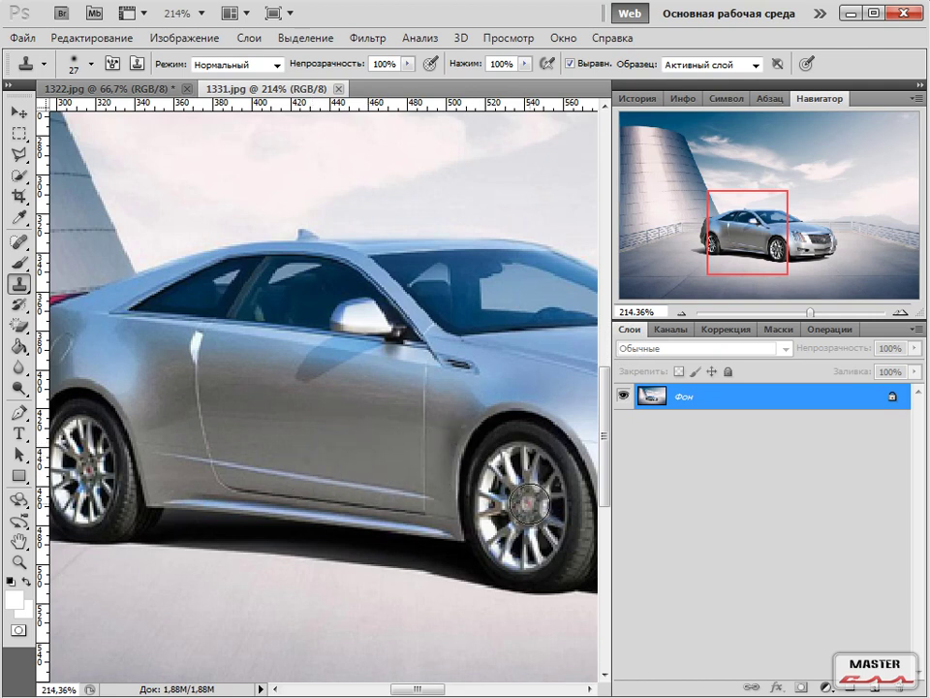
left_click(208, 163)
key("ctrl+z")
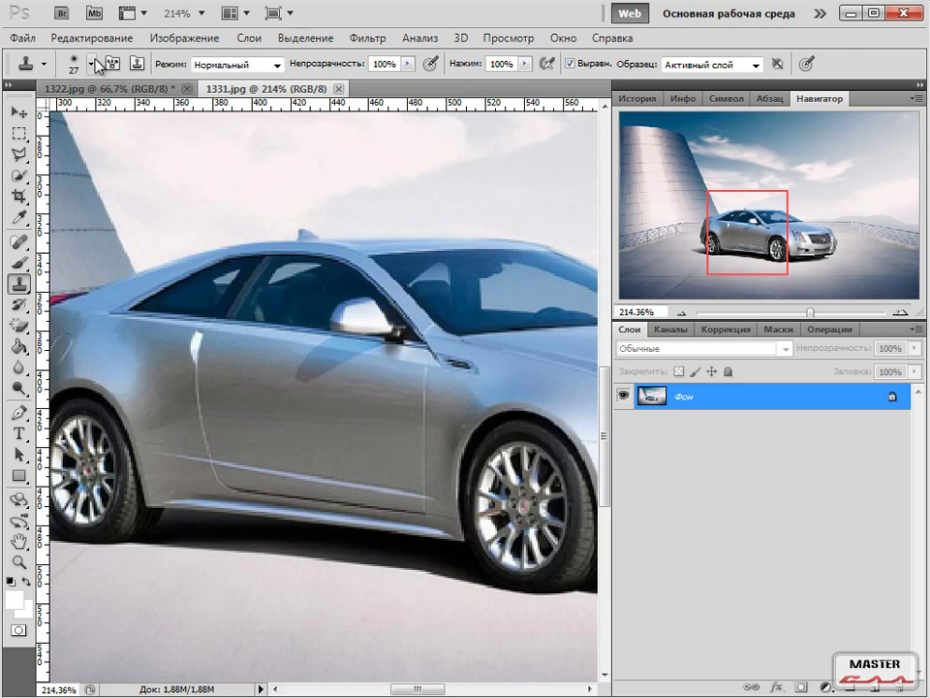
- Switch the Clone Stamp to the hard round brush with 100% hardness and try stamping the sampled wheel hub on the lower car door
left_click(93, 64)
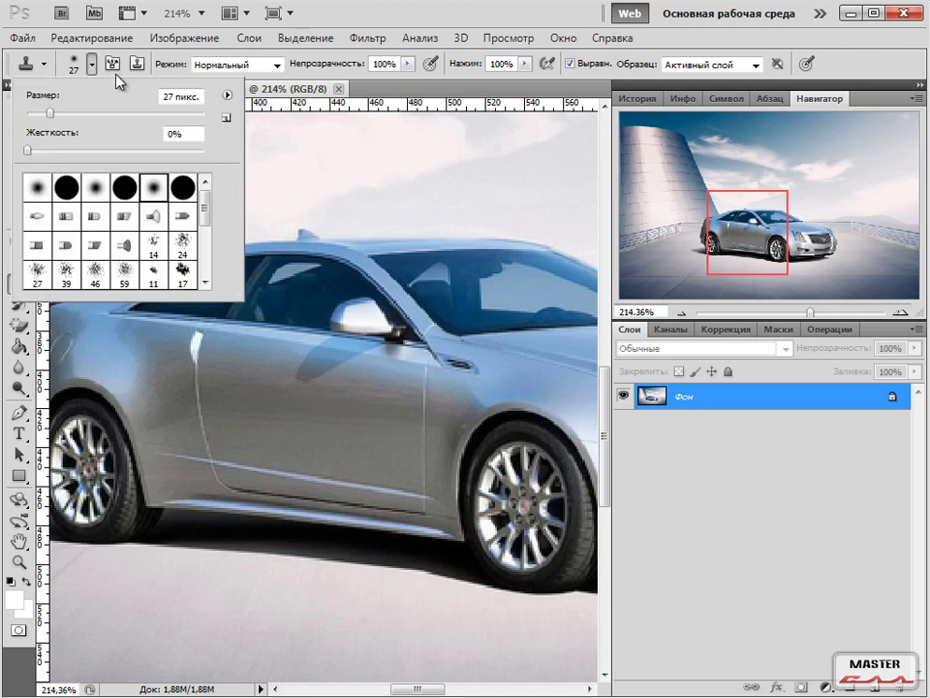
left_click(126, 194)
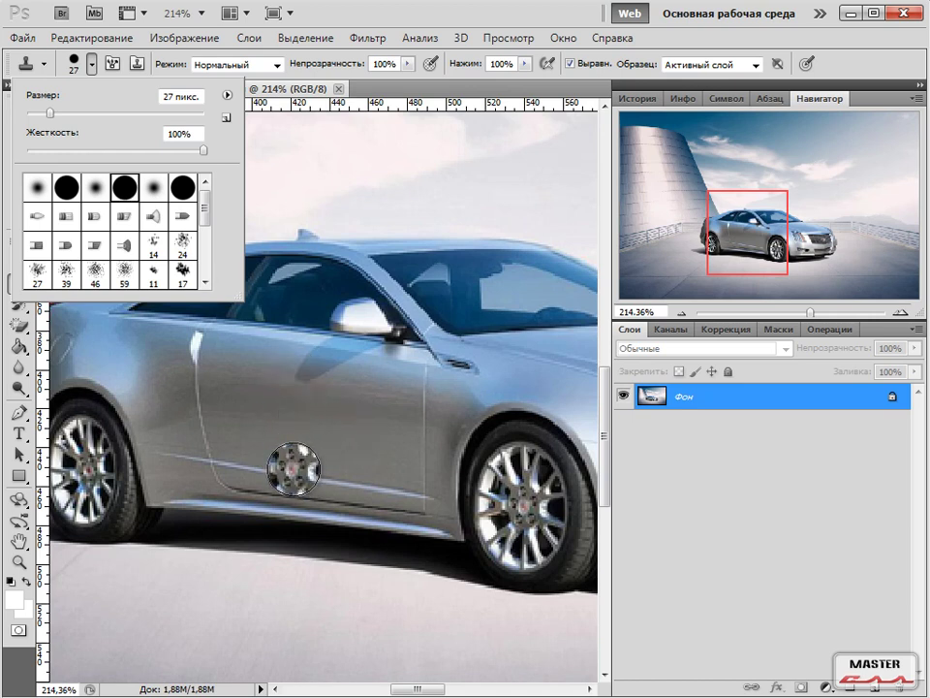
left_click_drag(297, 469, 291, 468)
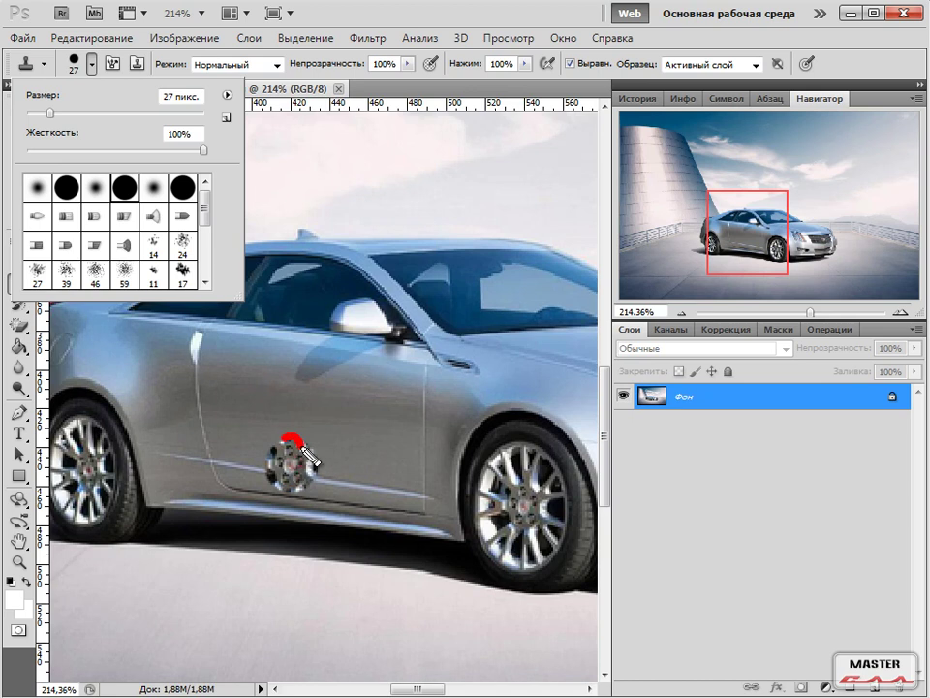
left_click(331, 418)
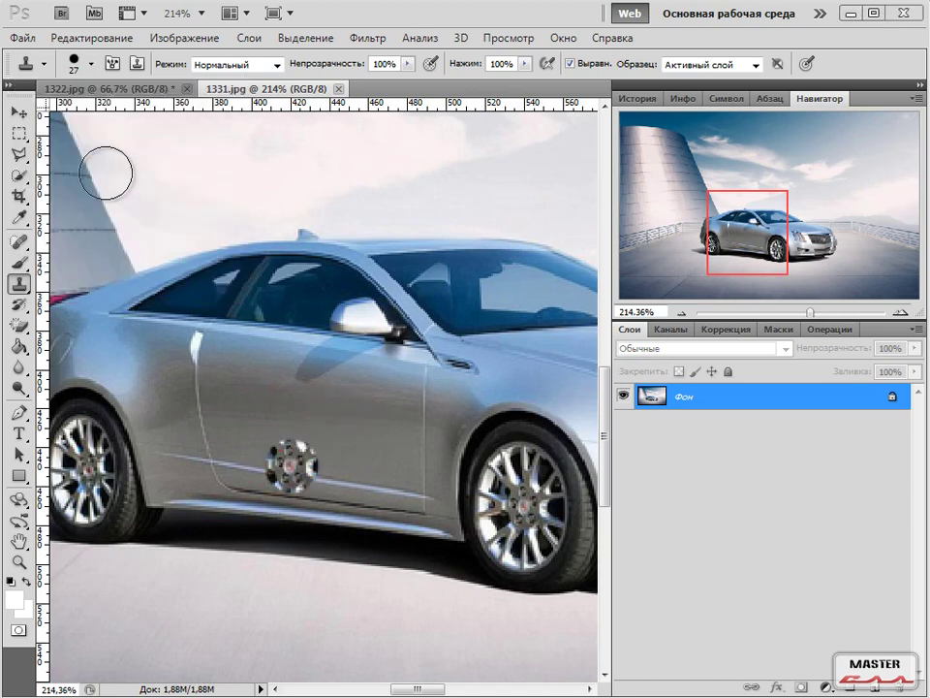
mouse_move(297, 489)
left_mouse_down()
mouse_move(294, 459)
mouse_move(294, 469)
left_mouse_up()
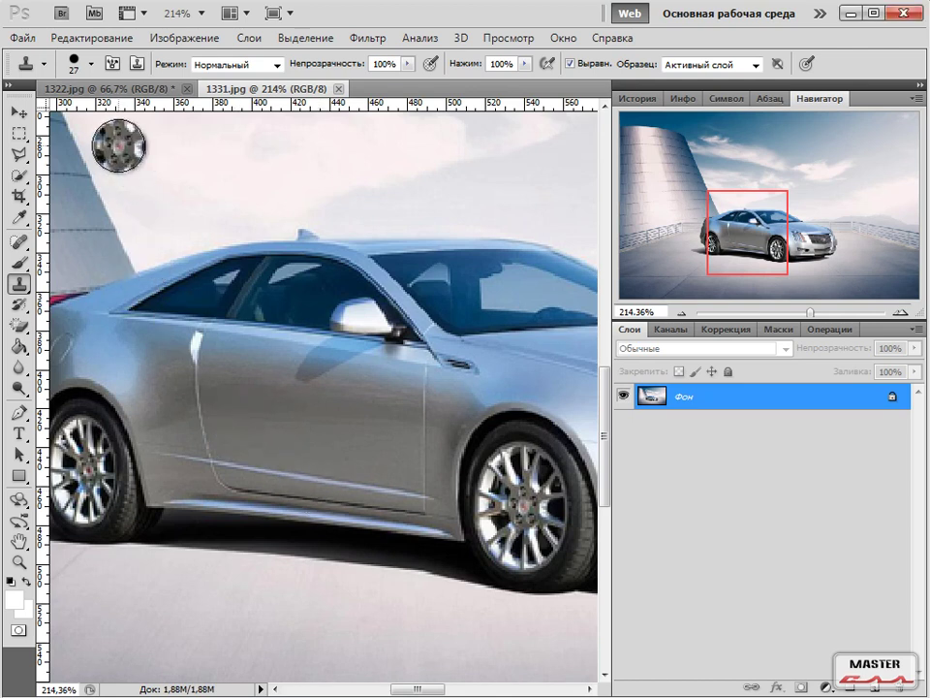
- Switch the Clone Stamp to a soft 15 px brush with 0% hardness and sample the hub of the car's front wheel
left_click(91, 65)
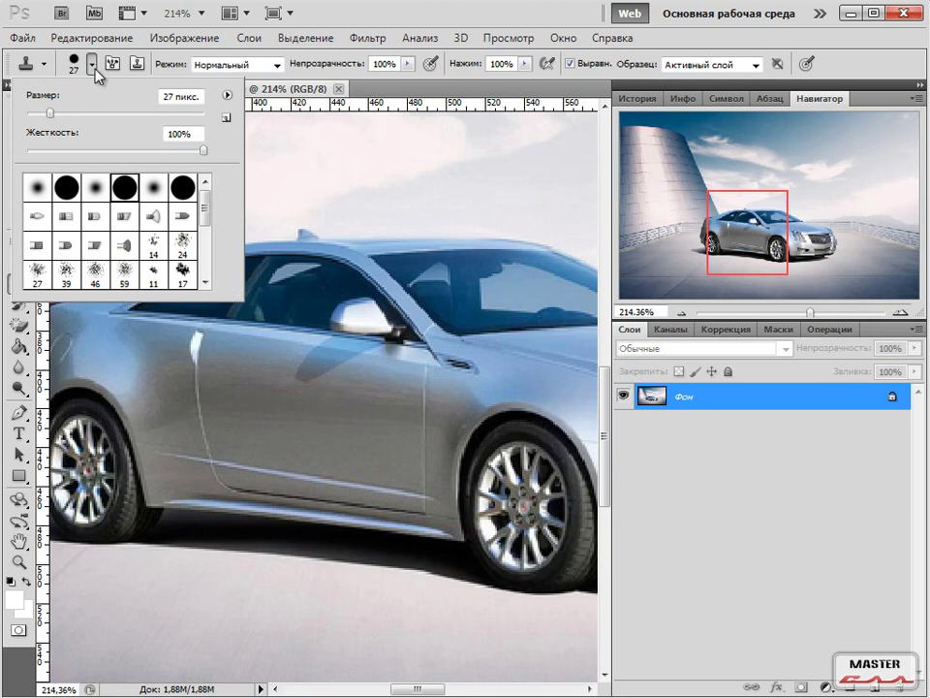
left_click(156, 188)
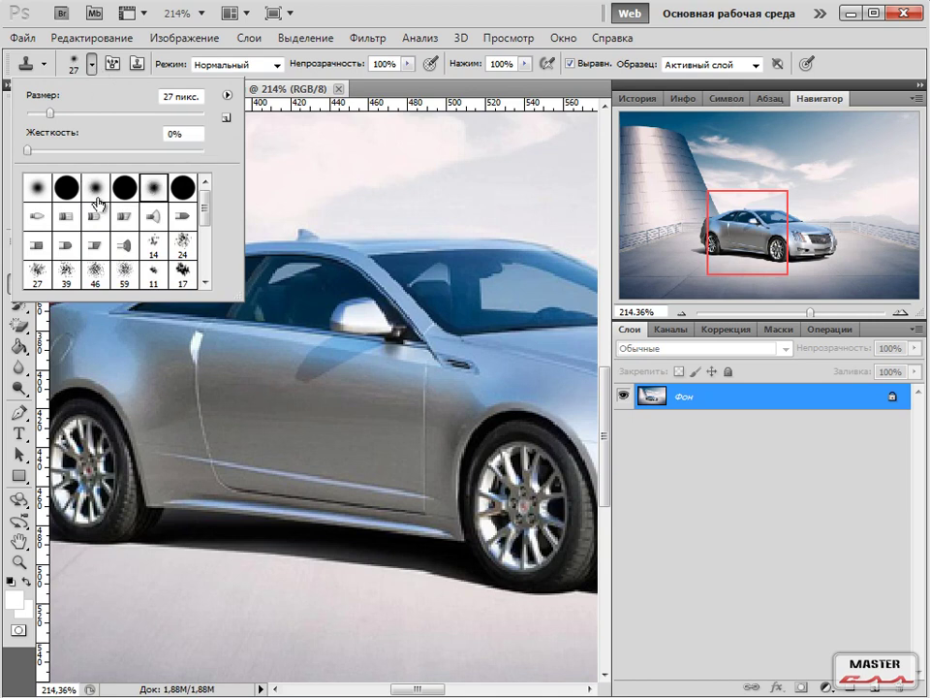
left_click(40, 190)
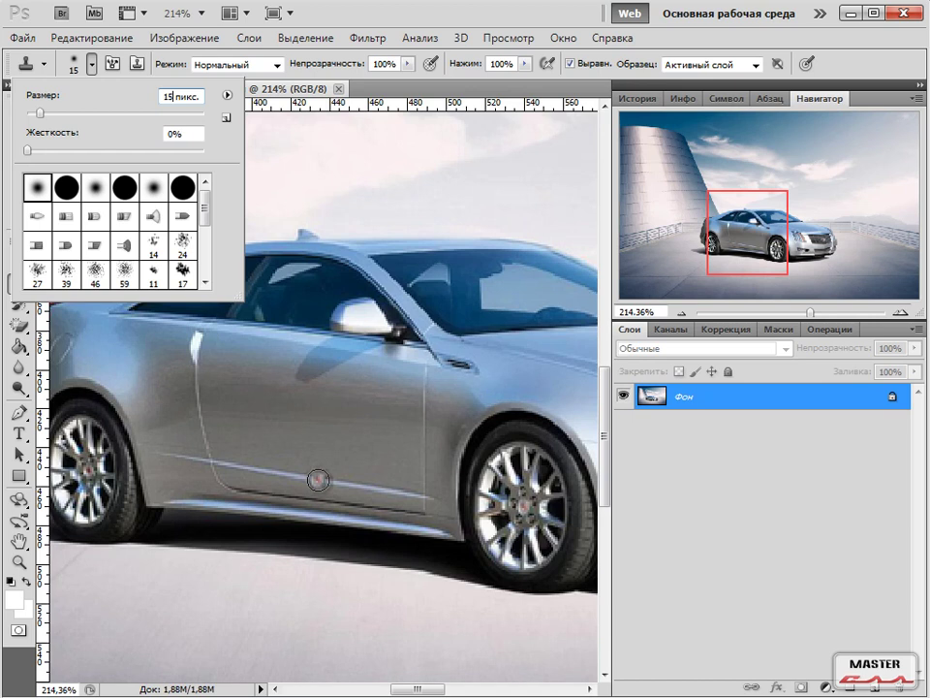
left_click(524, 506, "alt")
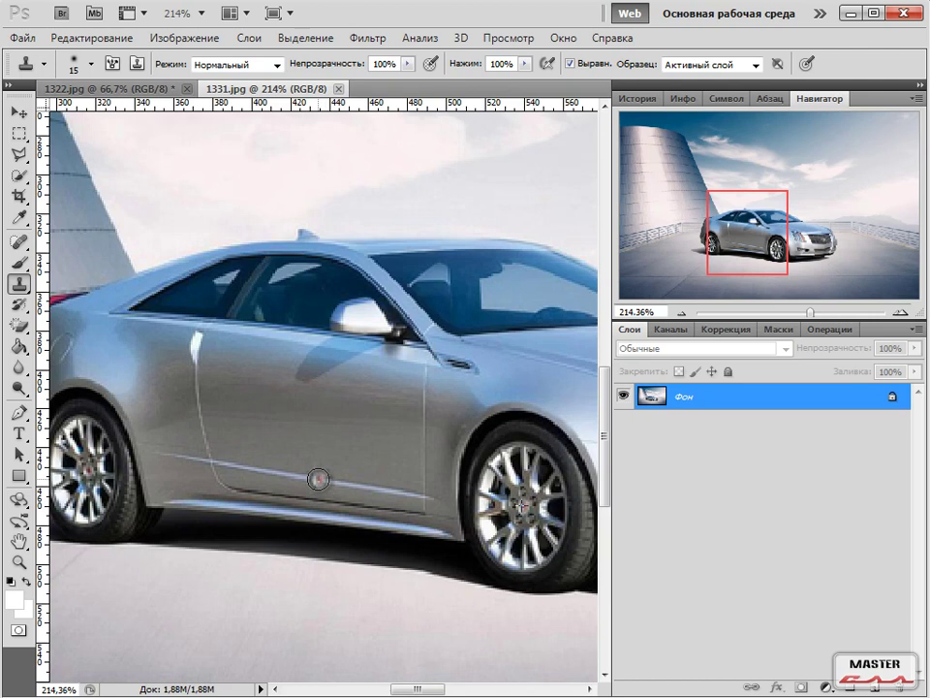
- Clone the sampled wheel onto the lower car door, painting out from the hub to the rim, tire and wheel arch
mouse_move(319, 478)
left_mouse_down()
mouse_move(335, 504)
mouse_move(308, 511)
mouse_move(293, 501)
mouse_move(287, 478)
mouse_move(324, 470)
mouse_move(339, 479)
mouse_move(336, 511)
mouse_move(299, 522)
mouse_move(282, 507)
mouse_move(296, 547)
mouse_move(310, 556)
mouse_move(339, 540)
mouse_move(318, 548)
mouse_move(292, 540)
mouse_move(302, 551)
mouse_move(352, 558)
mouse_move(363, 522)
mouse_move(346, 548)
mouse_move(362, 504)
mouse_move(357, 450)
mouse_move(332, 435)
mouse_move(296, 446)
mouse_move(289, 498)
mouse_move(326, 466)
mouse_move(315, 440)
mouse_move(285, 454)
mouse_move(299, 552)
mouse_move(300, 533)
mouse_move(279, 516)
mouse_move(279, 527)
mouse_move(267, 493)
mouse_move(268, 520)
mouse_move(261, 486)
left_mouse_up()
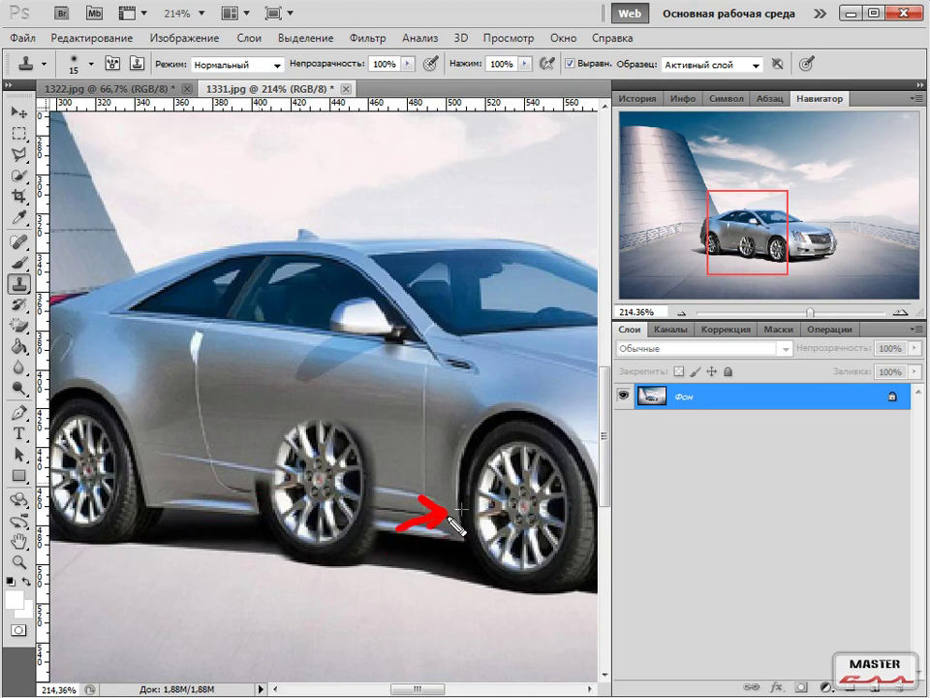
left_click(265, 485)
left_click(263, 486)
mouse_move(265, 485)
left_mouse_down()
mouse_move(270, 424)
mouse_move(286, 411)
mouse_move(274, 435)
mouse_move(289, 411)
mouse_move(304, 408)
mouse_move(272, 435)
mouse_move(282, 412)
mouse_move(310, 402)
mouse_move(291, 405)
mouse_move(273, 427)
mouse_move(277, 412)
mouse_move(306, 401)
mouse_move(271, 425)
mouse_move(275, 413)
mouse_move(301, 389)
mouse_move(324, 391)
mouse_move(349, 419)
mouse_move(321, 412)
mouse_move(335, 453)
left_mouse_up()
- Refine the right and left edges of the cloned middle wheel's tire and arch with further Clone Stamp strokes
left_click_drag(419, 689, 434, 689)
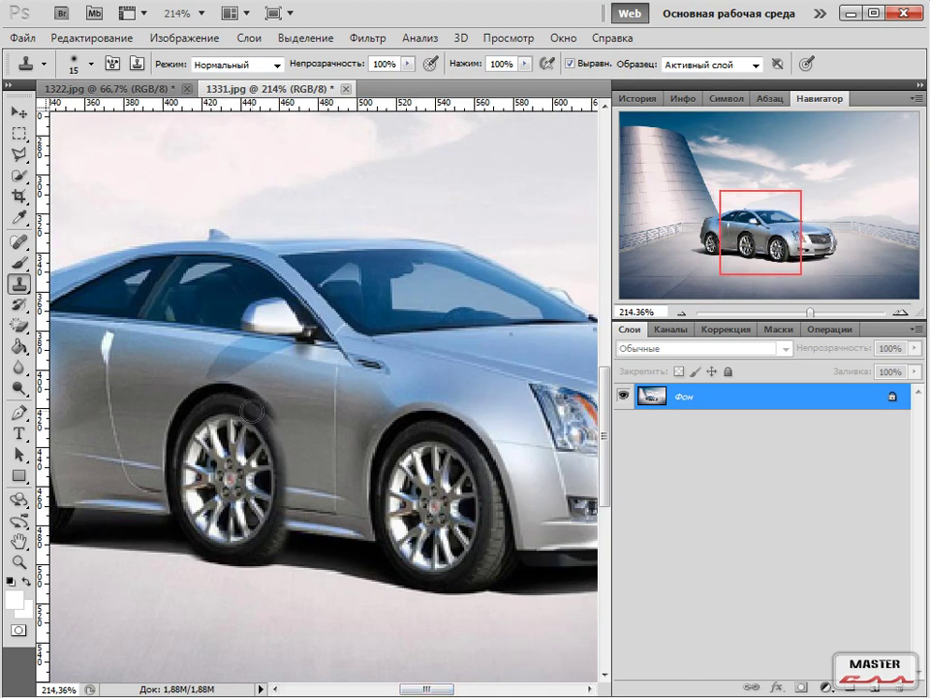
mouse_move(252, 405)
left_mouse_down()
mouse_move(276, 445)
mouse_move(273, 424)
mouse_move(243, 404)
mouse_move(272, 430)
mouse_move(290, 500)
mouse_move(291, 524)
mouse_move(287, 486)
mouse_move(282, 534)
mouse_move(287, 502)
mouse_move(267, 552)
mouse_move(289, 550)
mouse_move(290, 539)
mouse_move(274, 545)
left_mouse_up()
left_click_drag(427, 689, 414, 689)
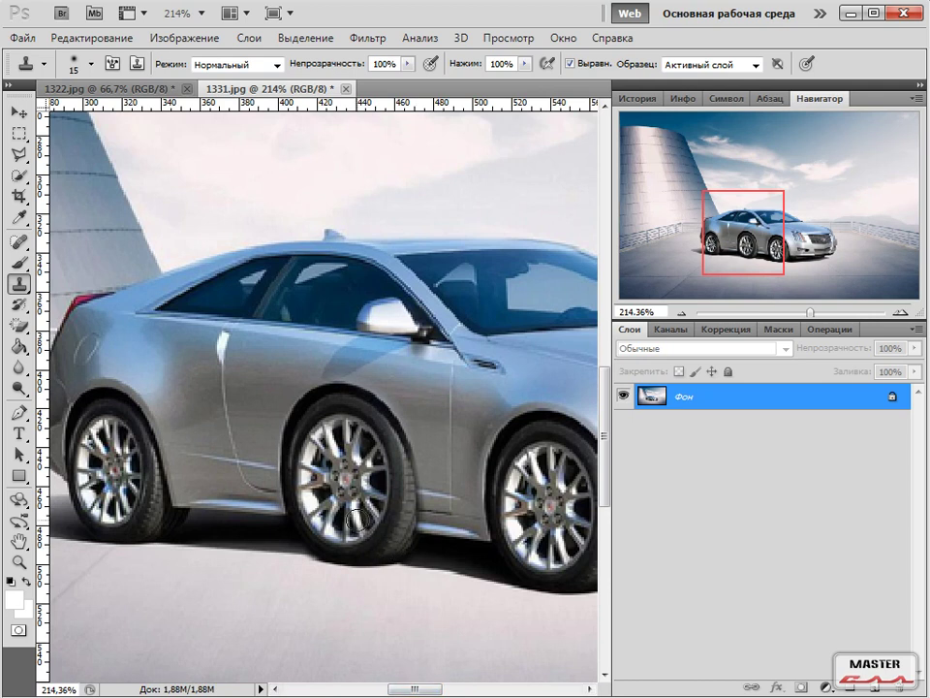
mouse_move(291, 498)
left_mouse_down()
mouse_move(289, 430)
mouse_move(314, 395)
mouse_move(333, 391)
mouse_move(307, 394)
mouse_move(301, 409)
mouse_move(323, 391)
mouse_move(343, 390)
mouse_move(291, 424)
left_mouse_up()
left_click_drag(365, 403, 399, 443)
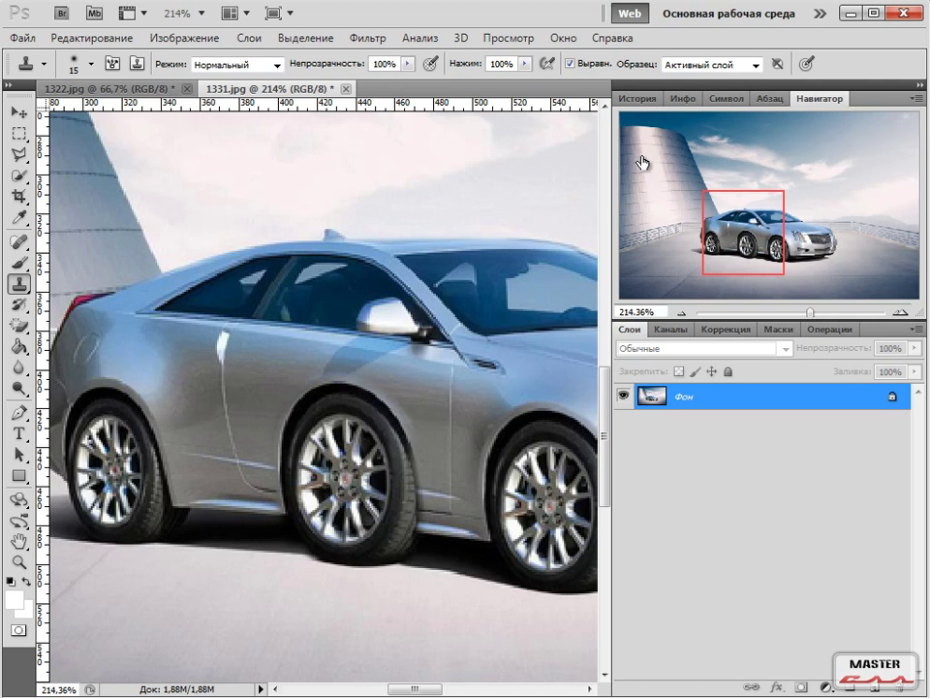
- Step back to an earlier Clone Stamp state in the history and check the car at 100% zoom
left_click(640, 99)
left_click(670, 204)
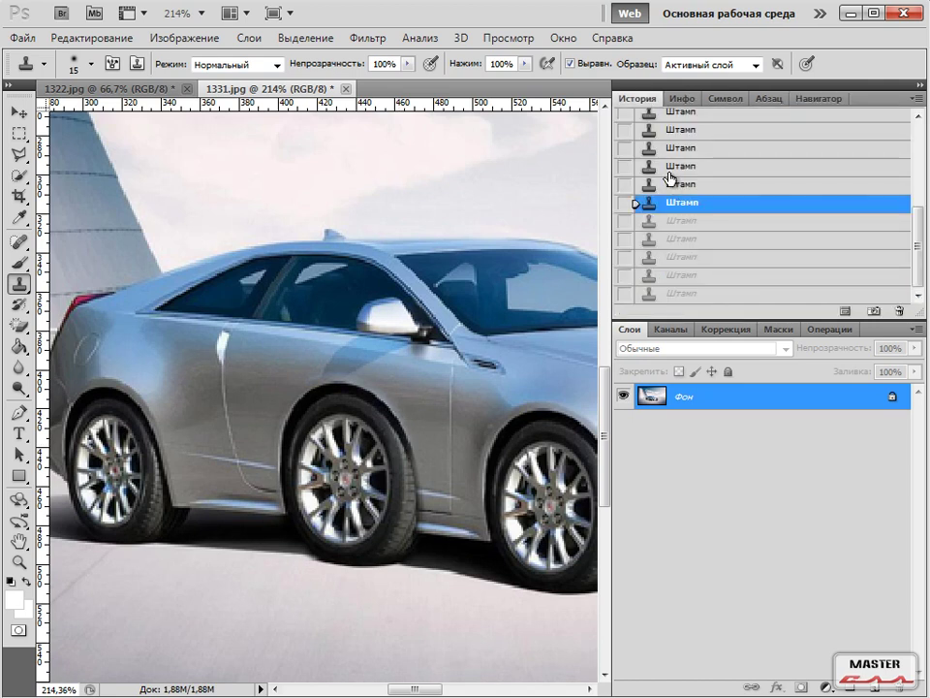
left_click(828, 101)
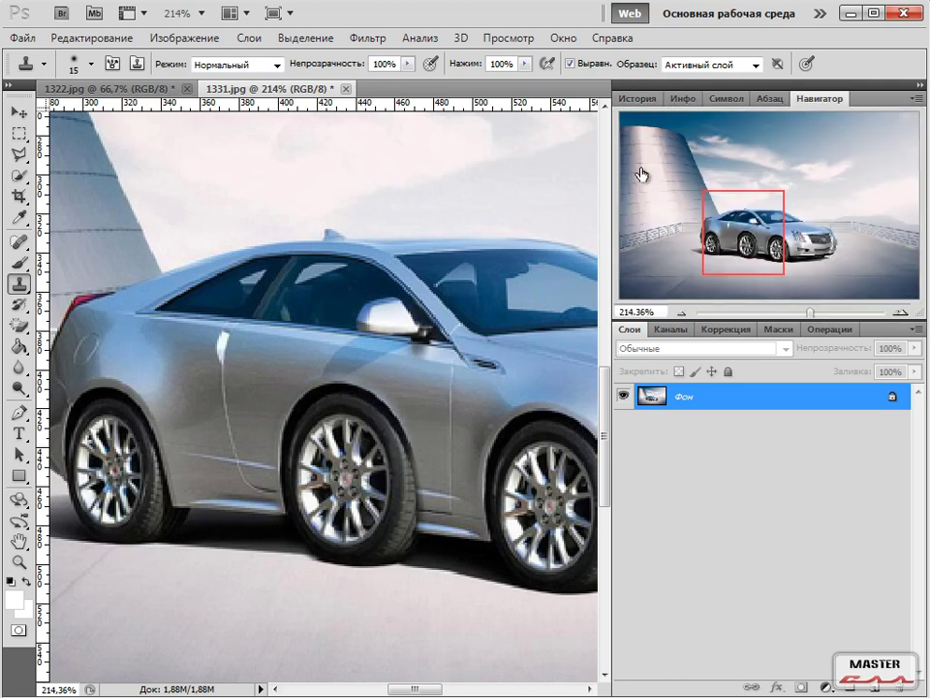
key("ctrl+1")
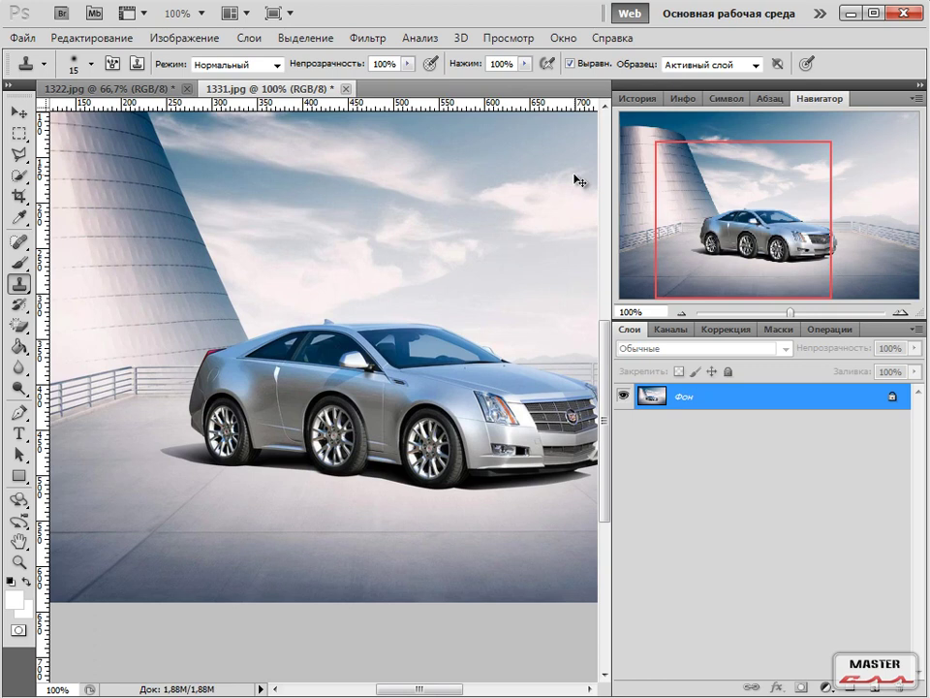
key("ctrl+plus")
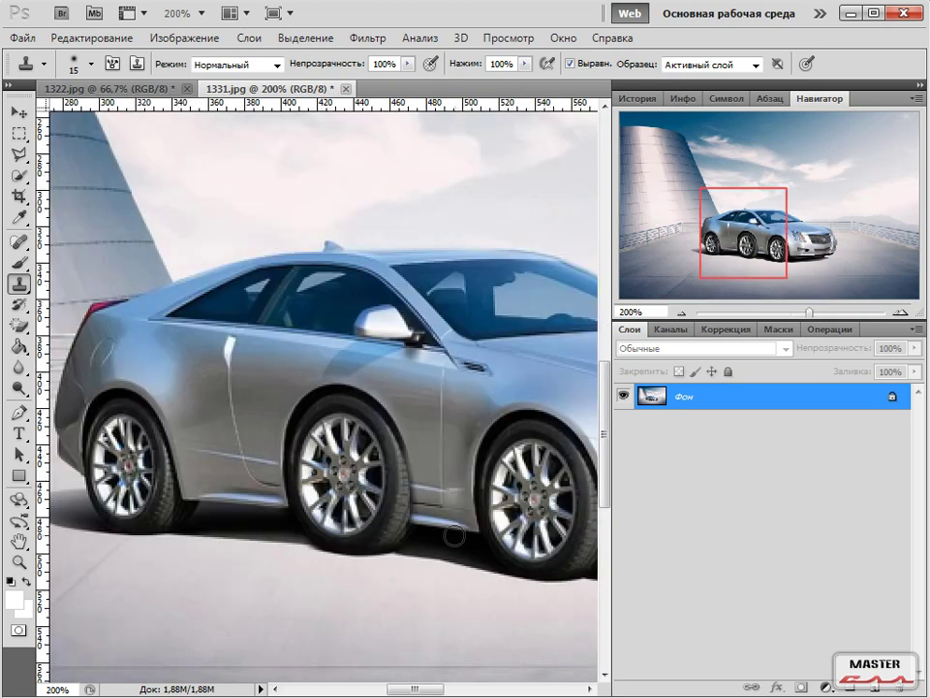
left_click(101, 252)
key("ctrl+z")
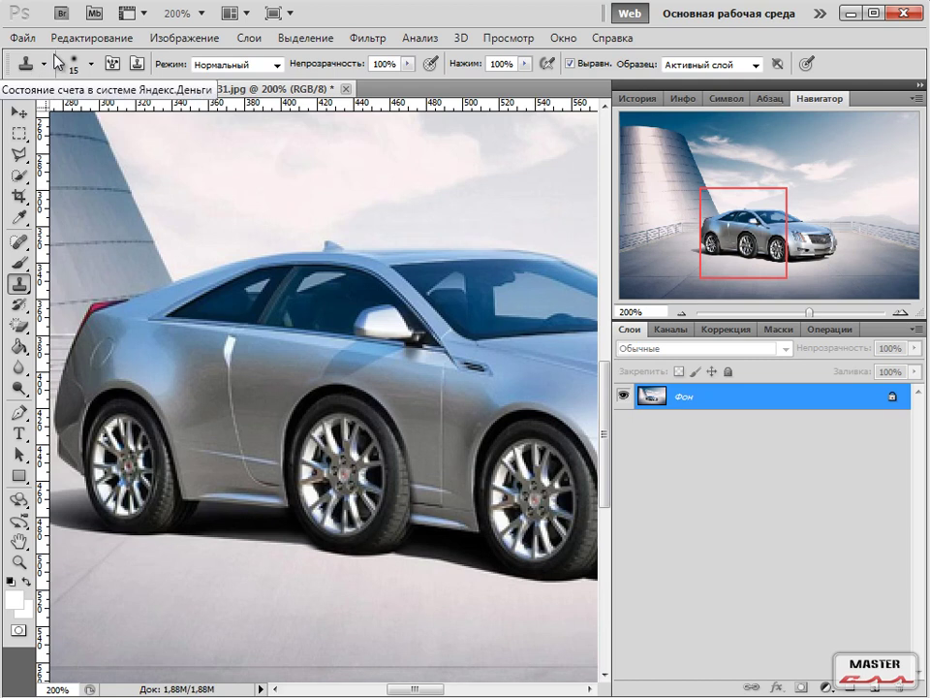
left_click(21, 244)
left_click(155, 258)
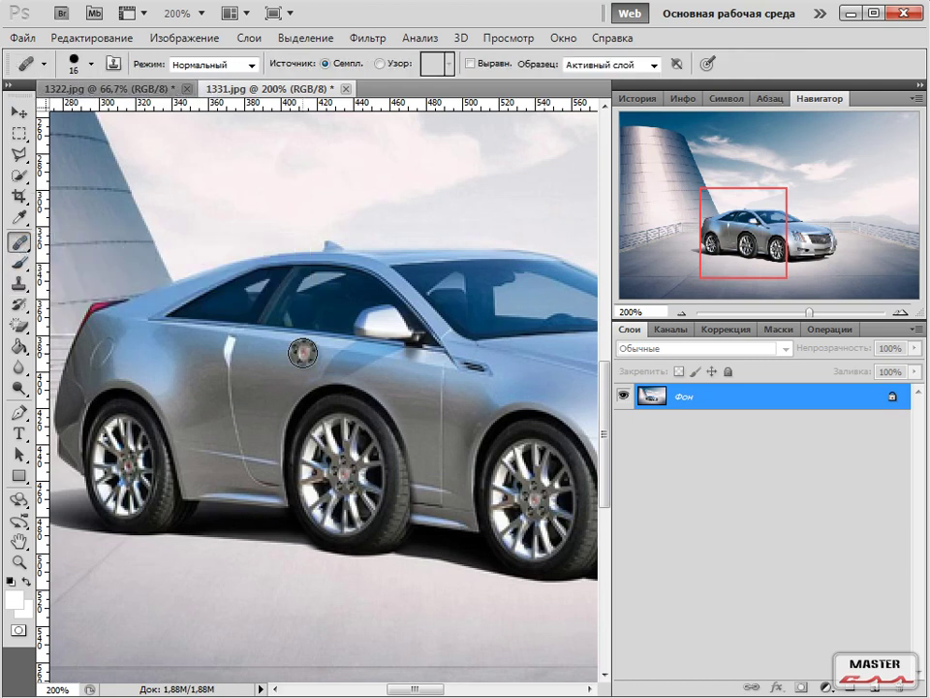
- Erase the vertical door seam between the middle and front wheels using the Spot Healing Brush at 10 px
left_click(21, 244)
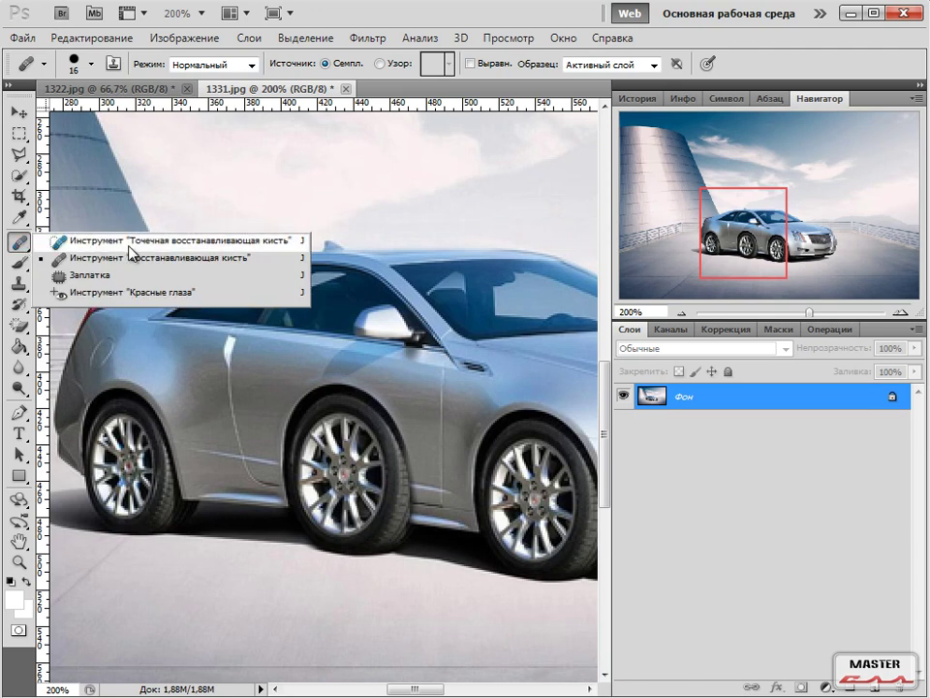
left_click(97, 239)
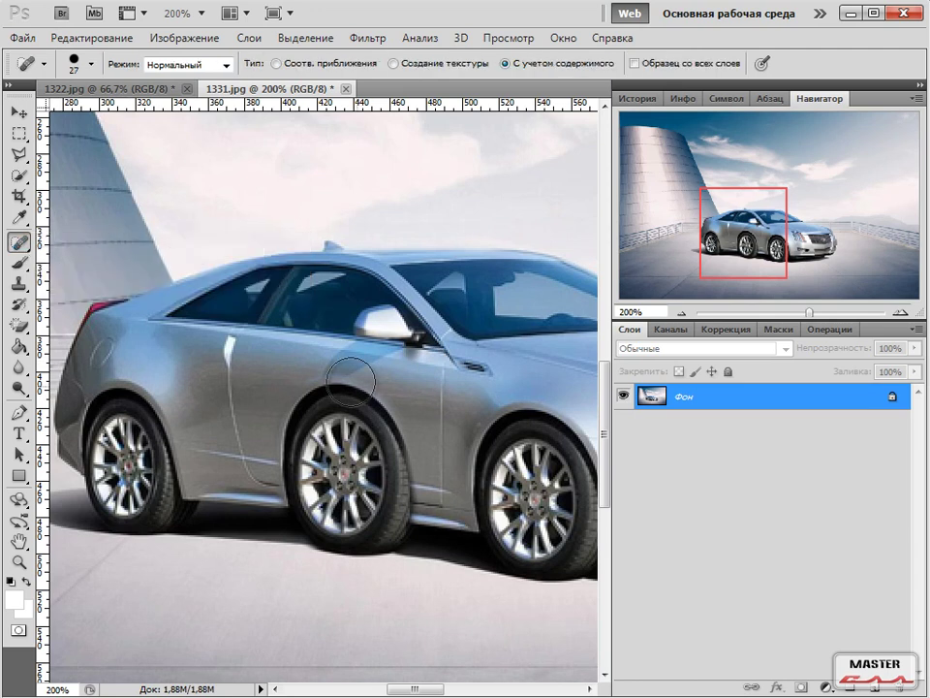
left_click(91, 65)
left_click_drag(52, 112, 45, 115)
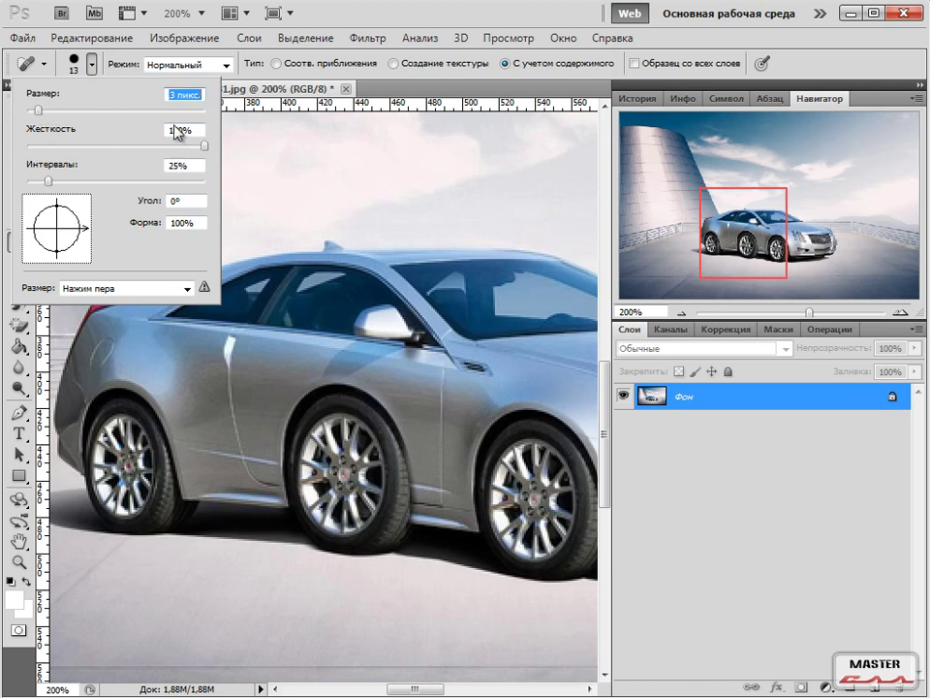
type("10")
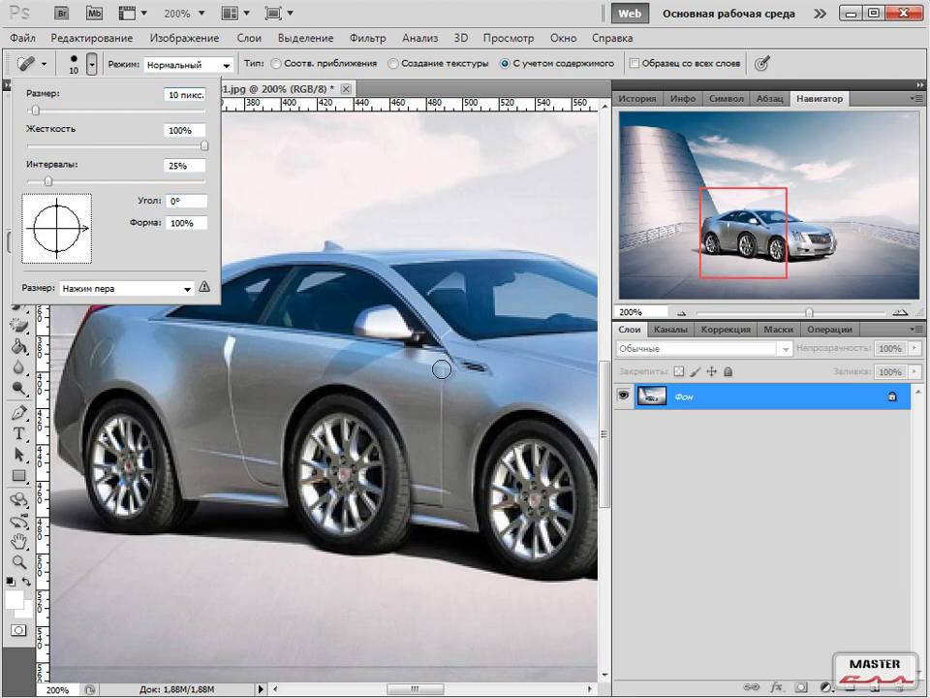
left_click_drag(439, 374, 438, 463)
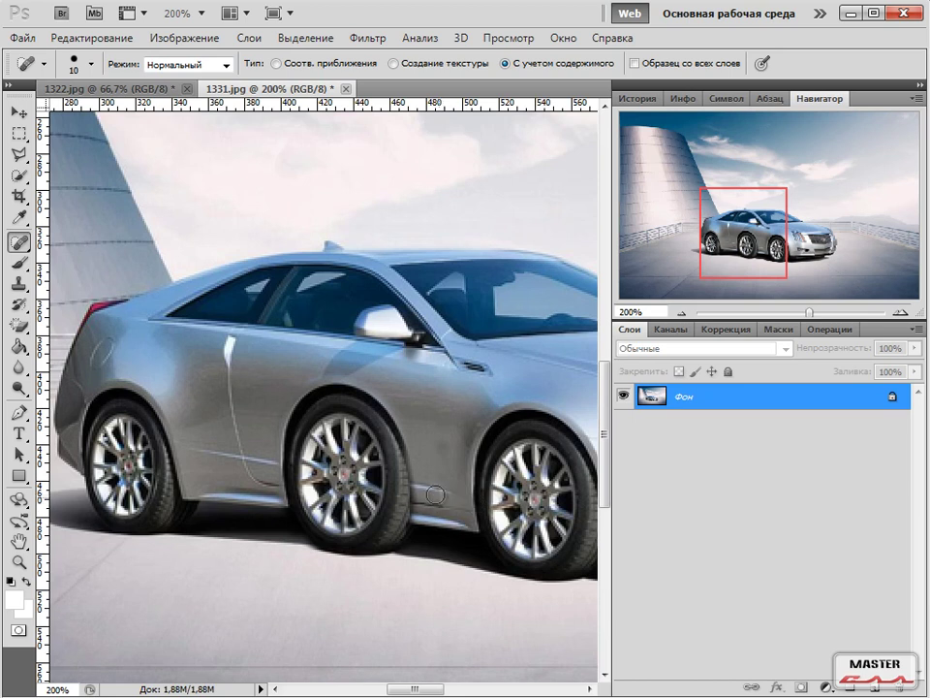
- Reduce the Spot Healing Brush to 7 px and heal the seam remnant by the lower door line, behind the front wheel
left_click_drag(87, 94, 31, 87)
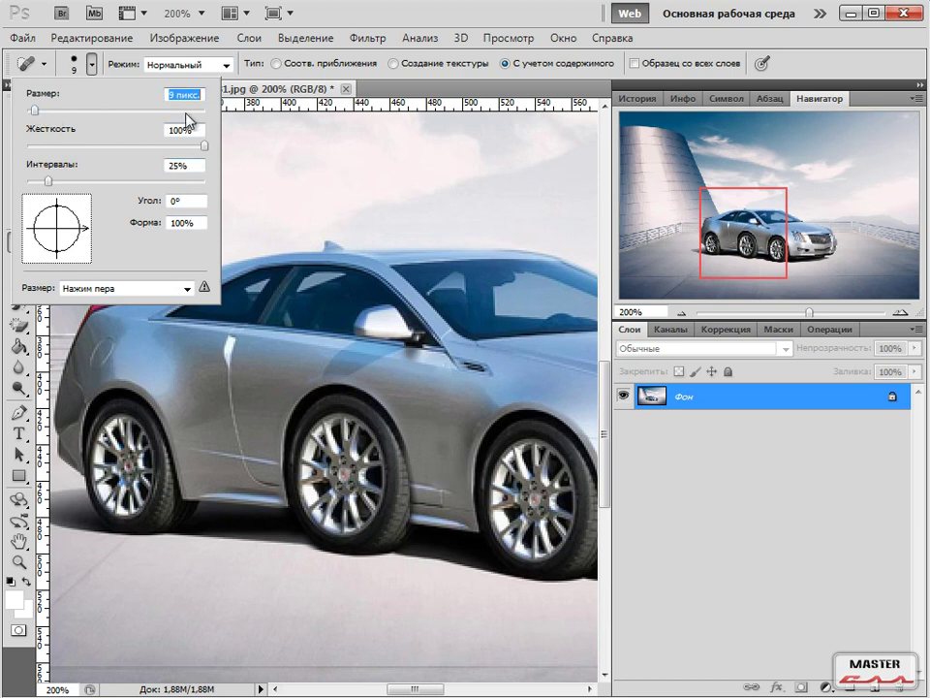
key("bracketleft")
key("Down")
left_click(440, 498)
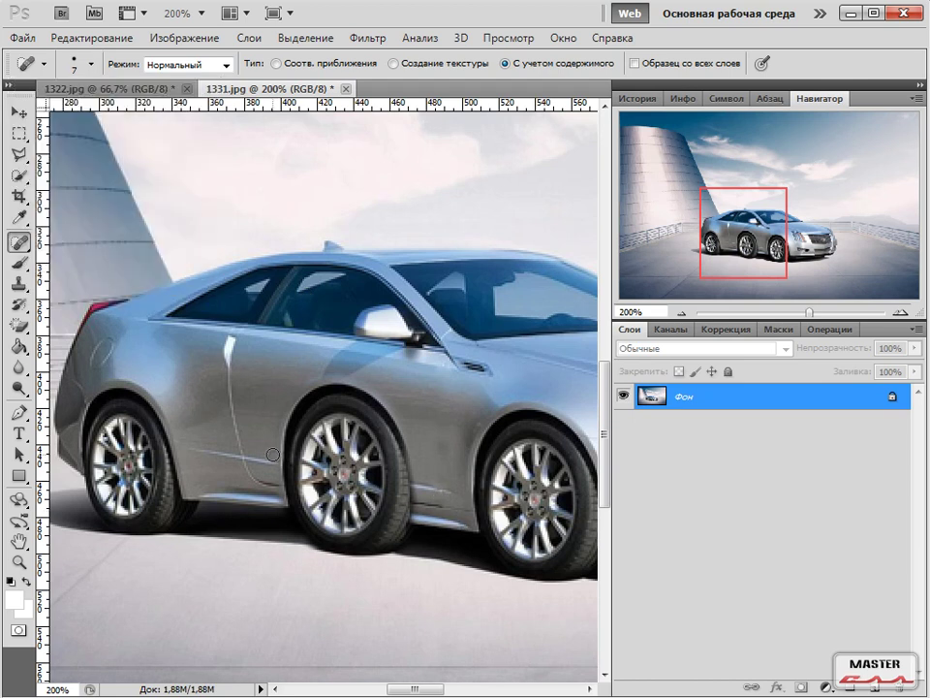
- Erase the curved rear door seam below the handle with the Spot Healing Brush, redoing the stroke once, and review the whole car at 100%
mouse_move(232, 375)
left_mouse_down()
mouse_move(242, 454)
mouse_move(254, 478)
mouse_move(273, 484)
mouse_move(264, 481)
left_mouse_up()
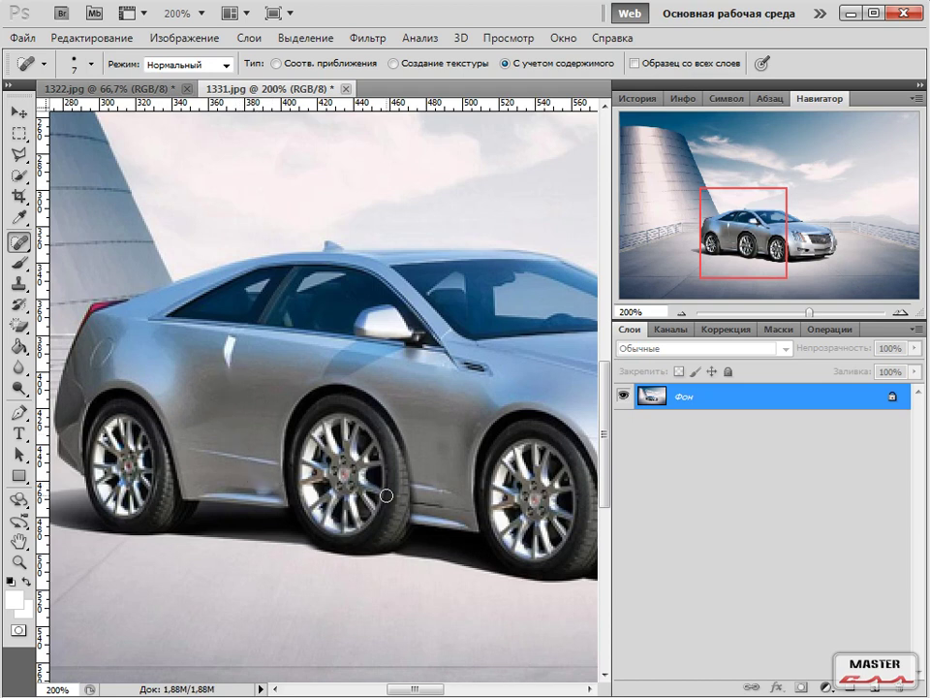
key("ctrl+z")
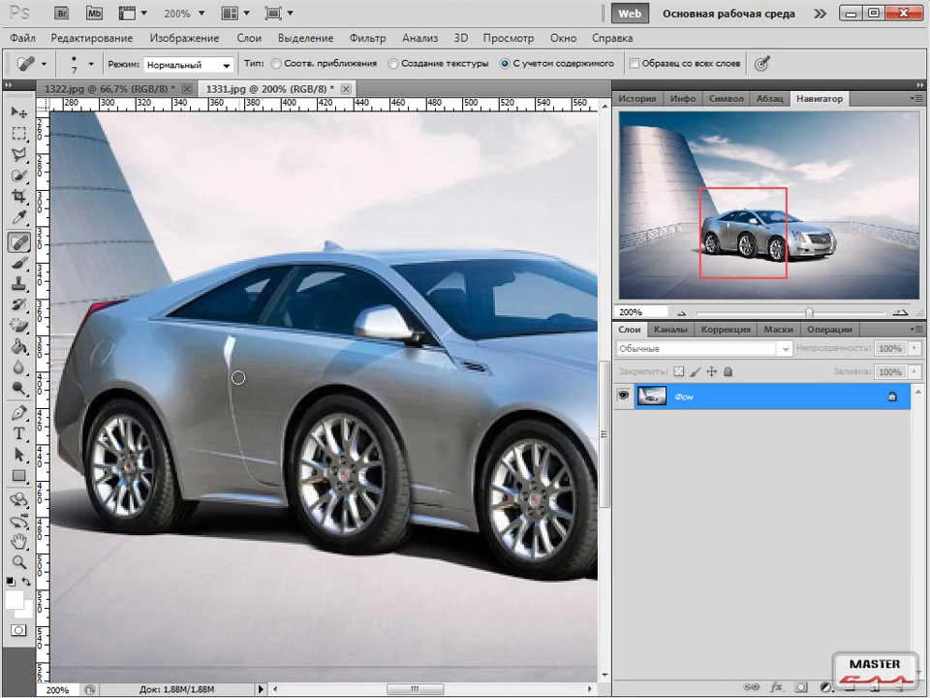
mouse_move(230, 378)
left_mouse_down()
mouse_move(232, 432)
mouse_move(253, 481)
left_mouse_up()
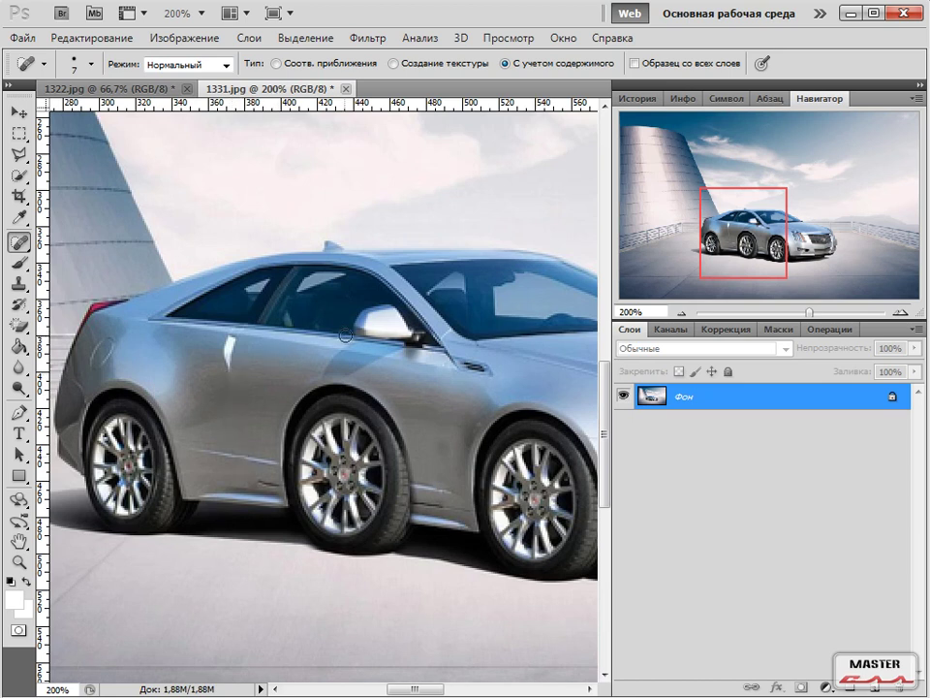
key("ctrl+minus")
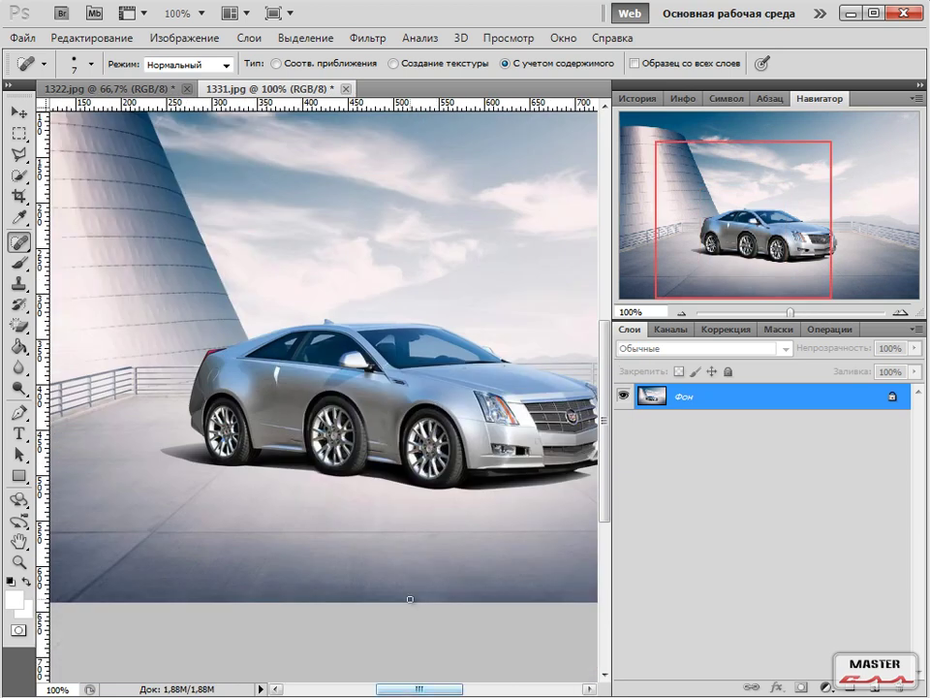
left_click_drag(419, 689, 457, 694)
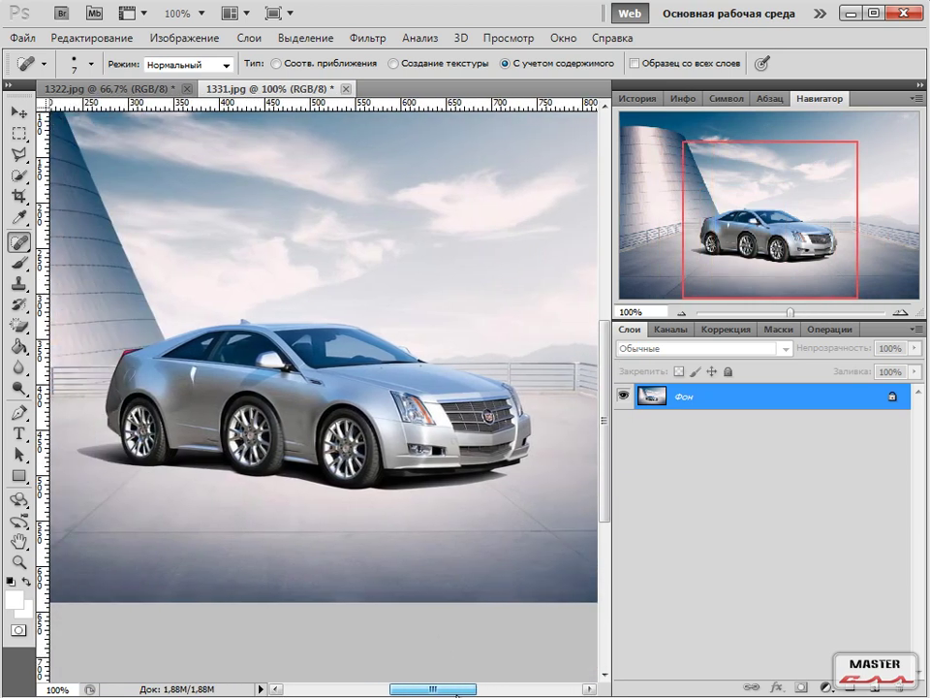